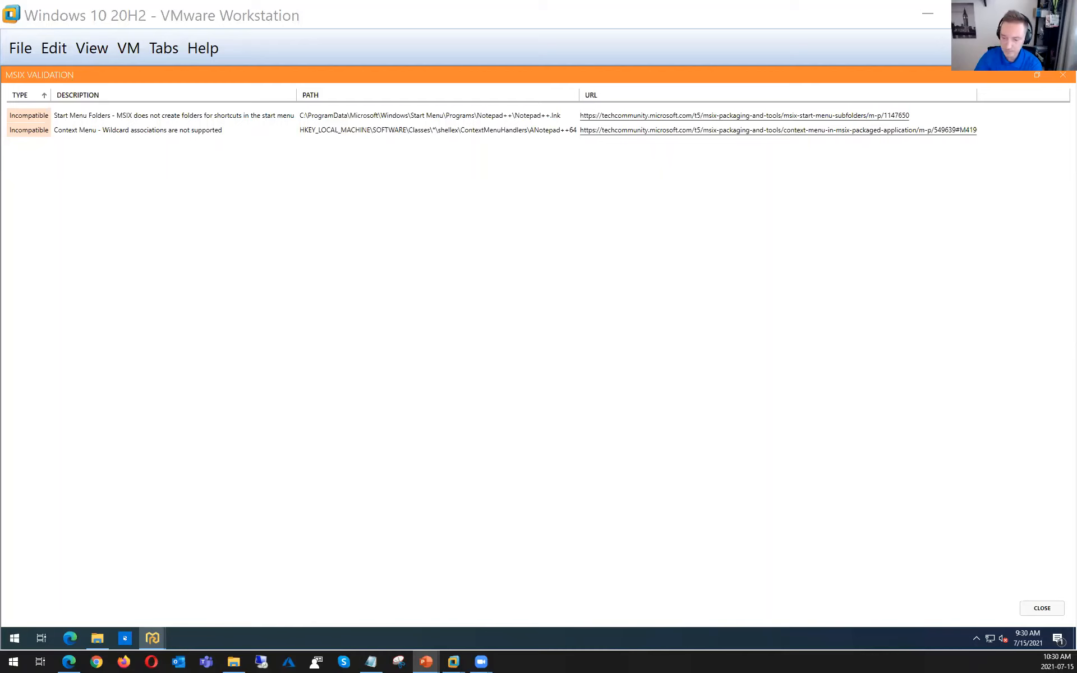
Restore the Notepad++ MSIX validation report to a shorter, wider window showing all its columns, and place it near the desktop's upper edge
click(1035, 75)
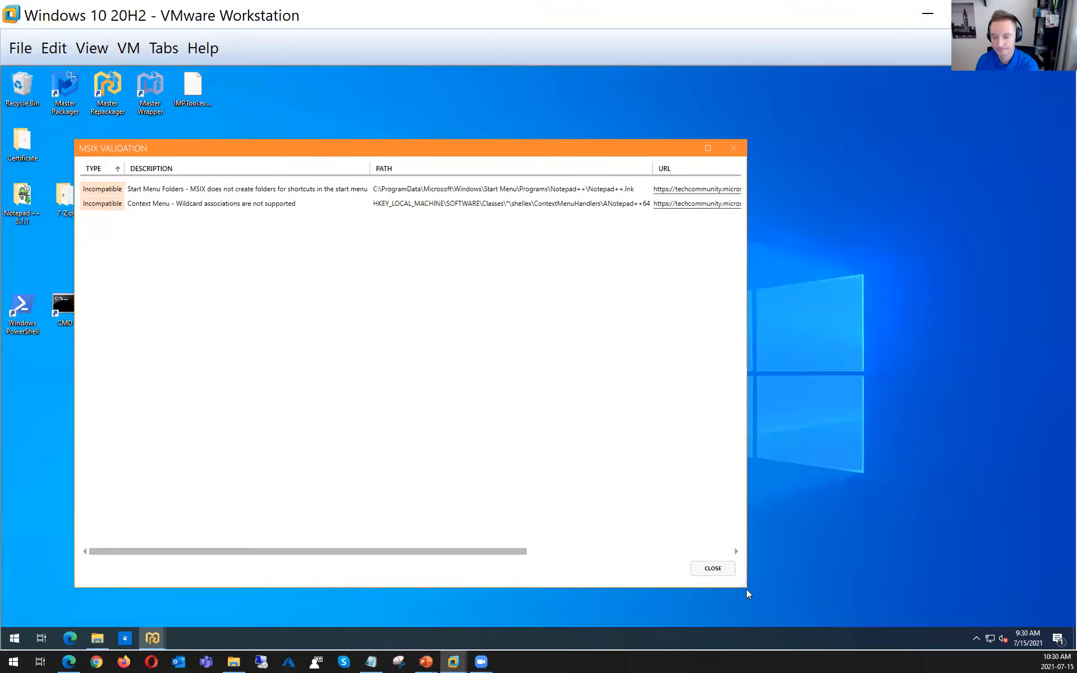
drag(745, 589, 1057, 369)
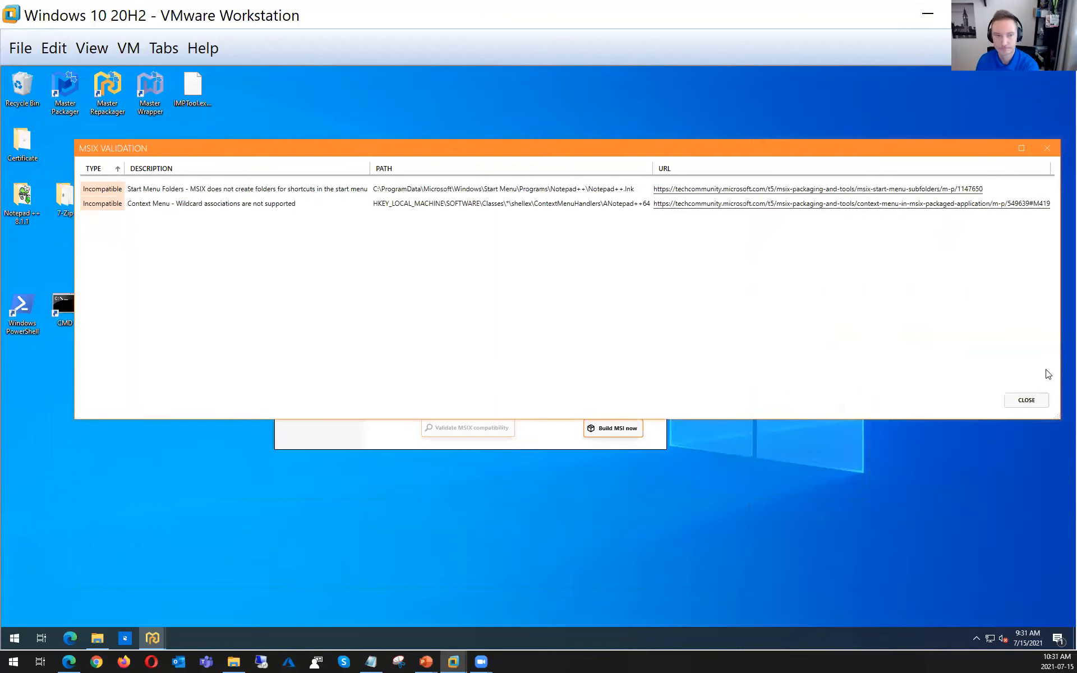
drag(591, 149, 556, 79)
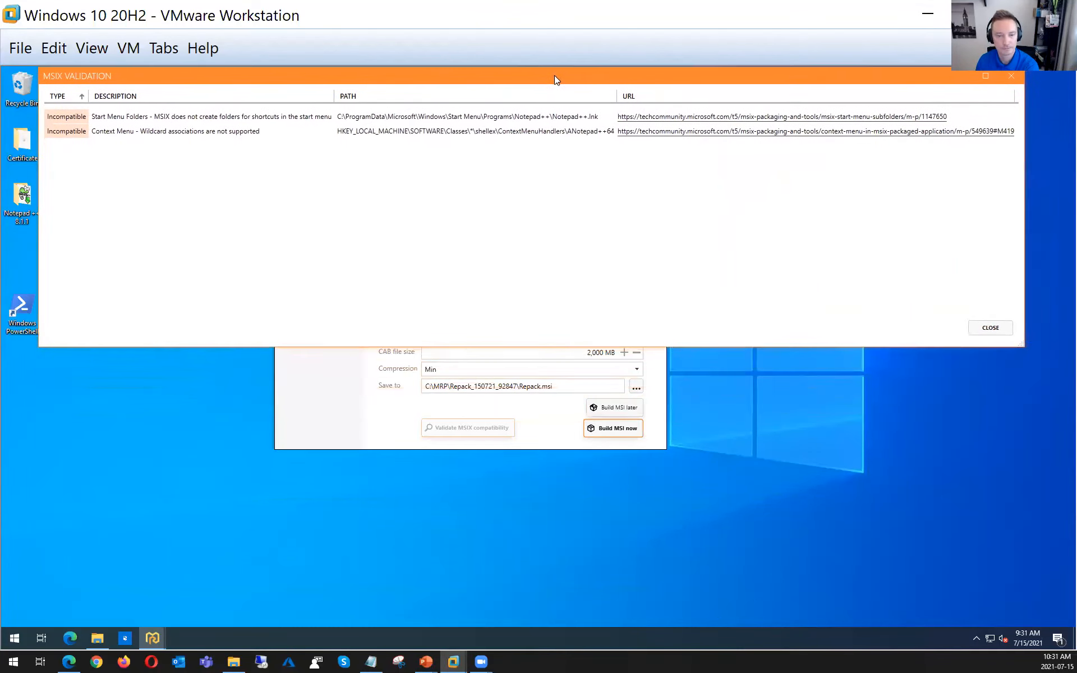
drag(177, 75, 180, 94)
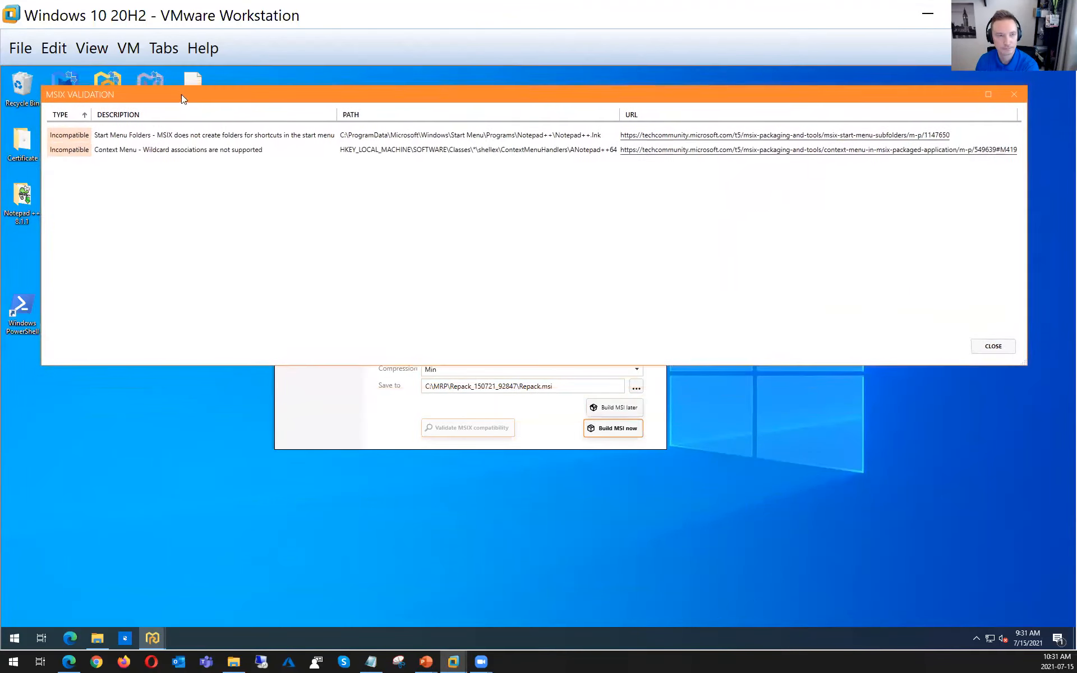
Start another Master Repackager session and load FirstSnapshot_Cisco_140721_215122.mrps as the existing first snapshot
double_click(105, 77)
click(469, 429)
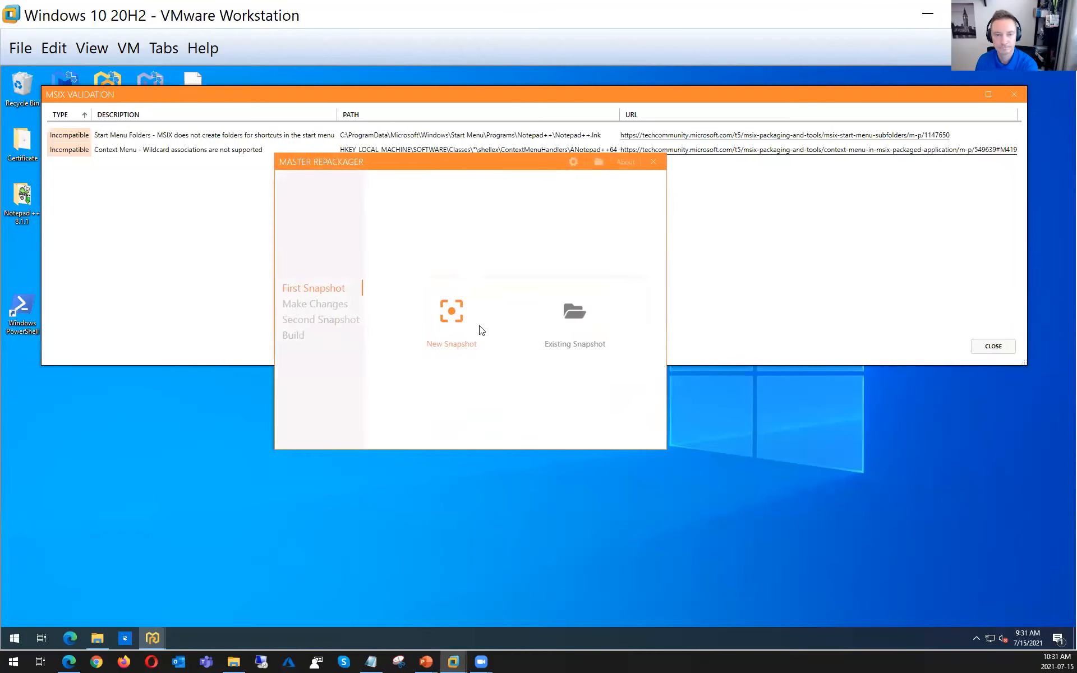
drag(462, 163, 536, 341)
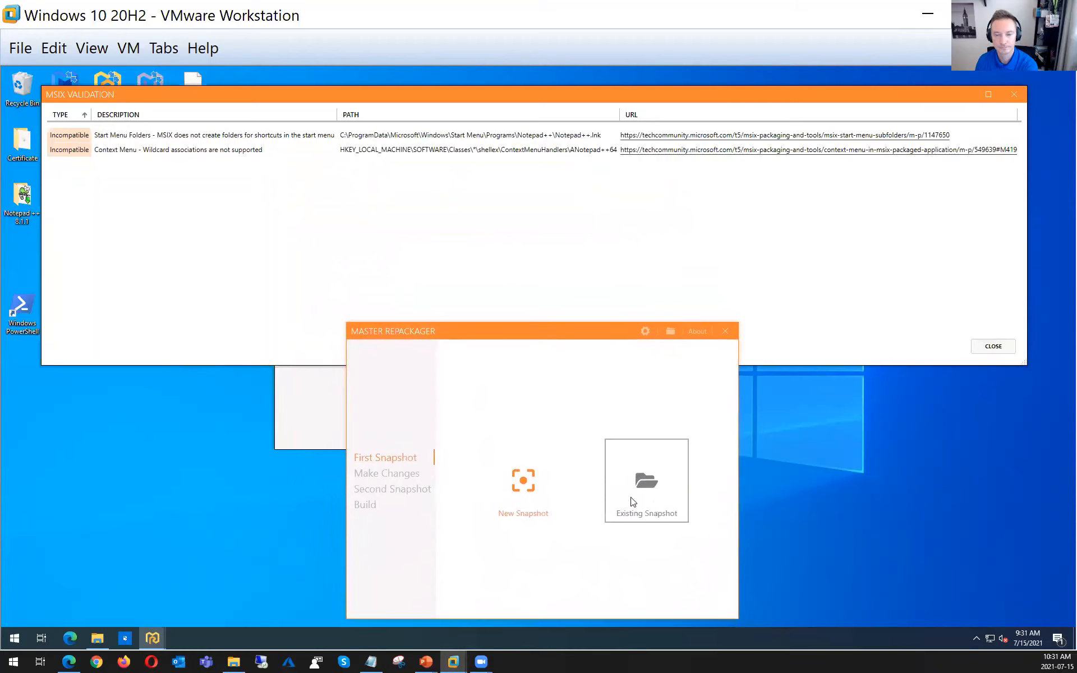
click(649, 495)
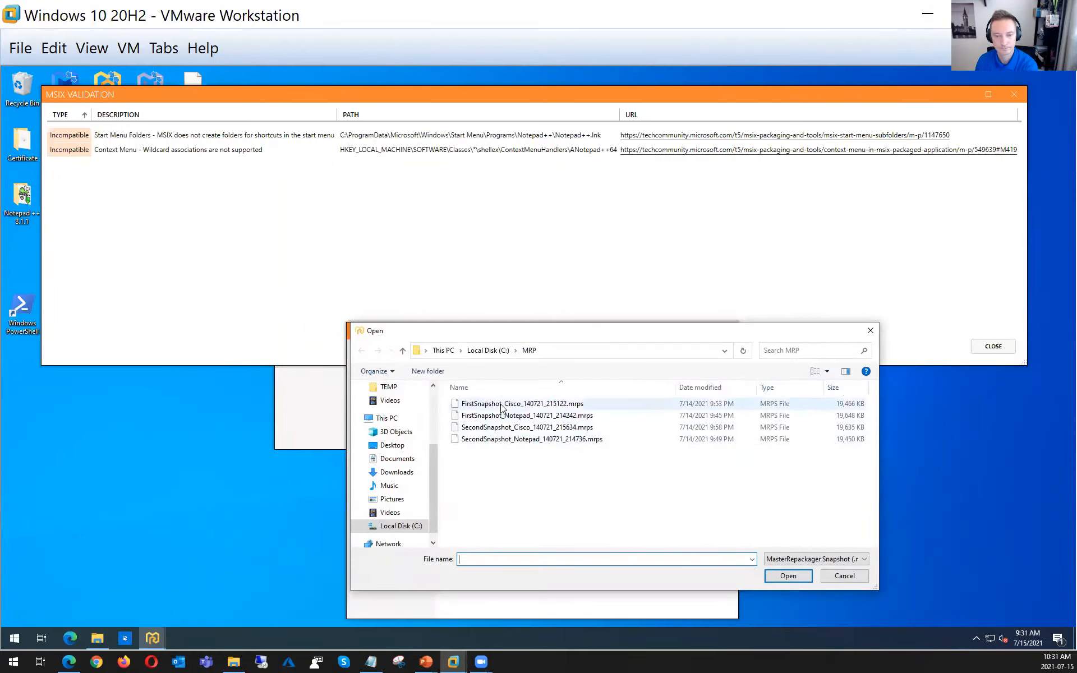
double_click(500, 405)
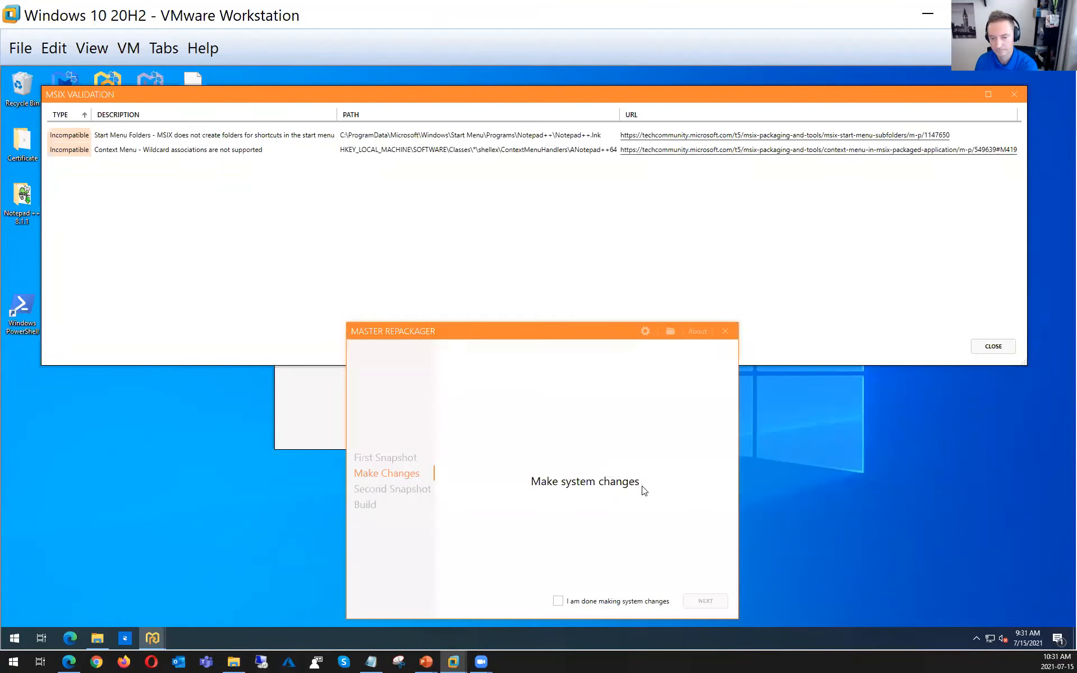
Mark the system changes as done and load SecondSnapshot_Cisco_140721_215634.mrps as the second snapshot
click(586, 603)
click(713, 603)
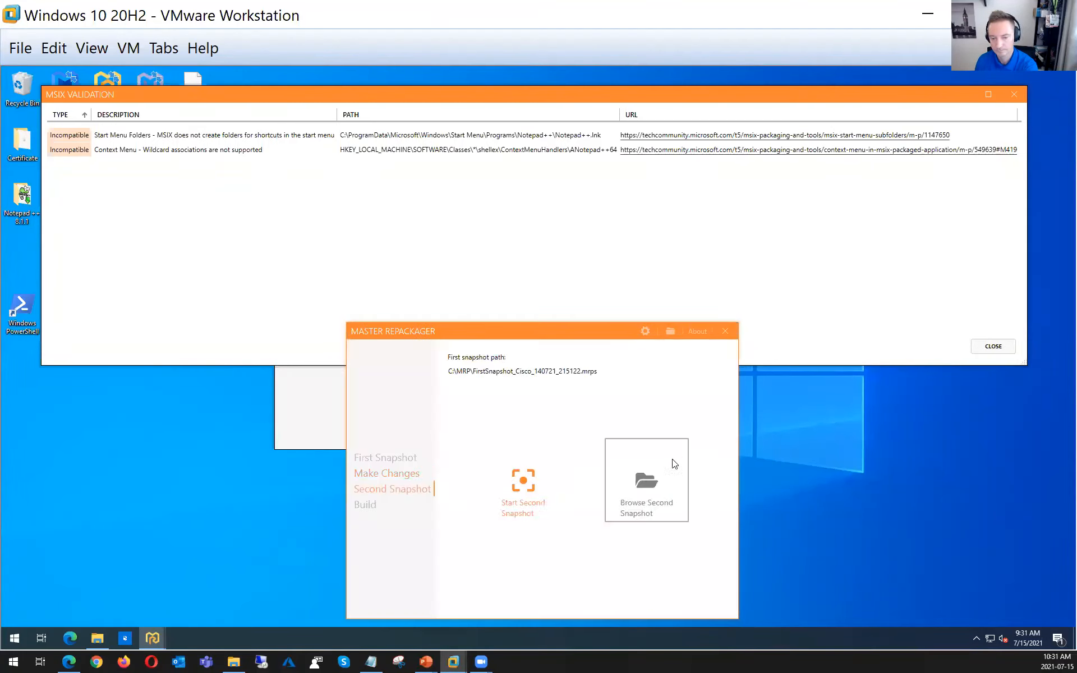
click(646, 492)
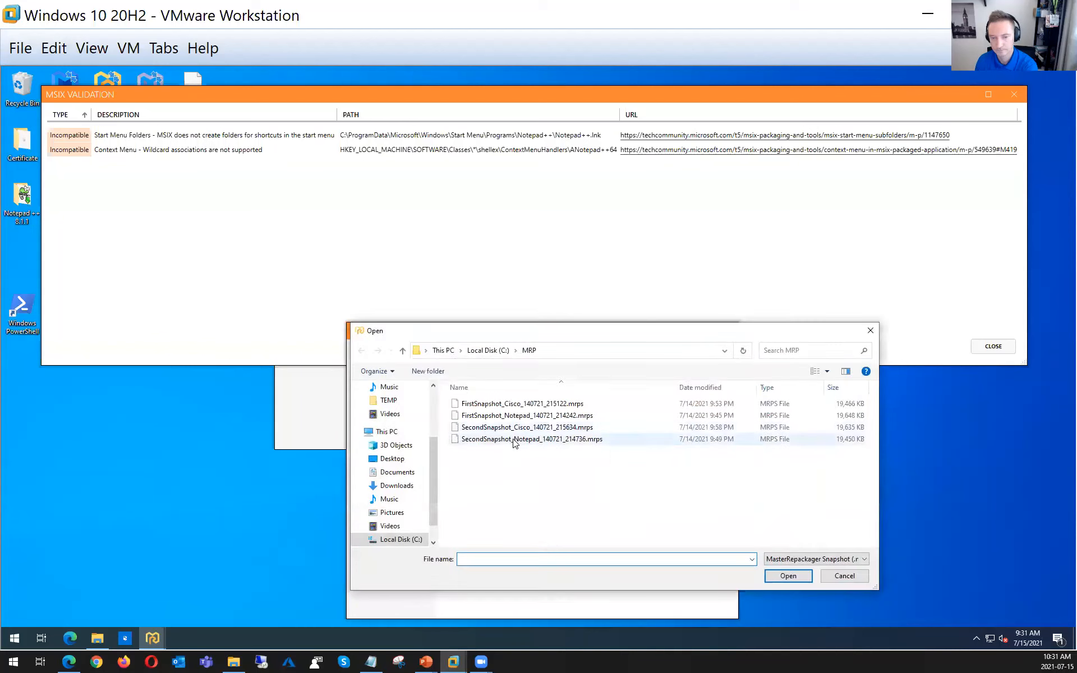
click(513, 429)
double_click(512, 429)
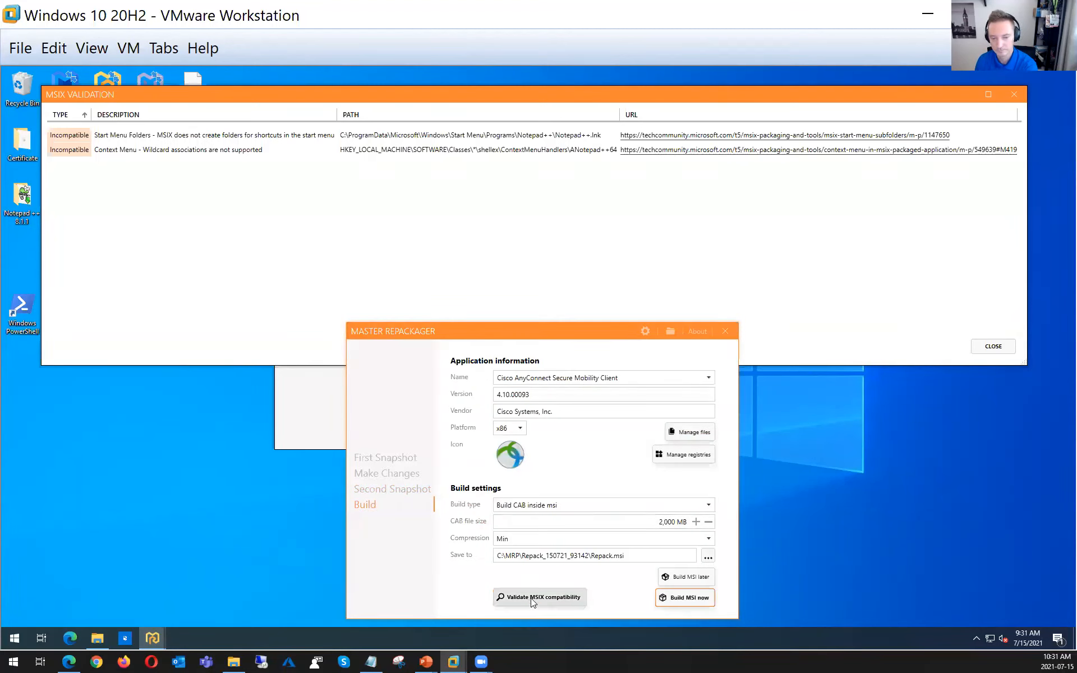
Validate the MSIX compatibility of the Cisco AnyConnect capture and arrange its widened report below the Notepad++ findings
click(532, 598)
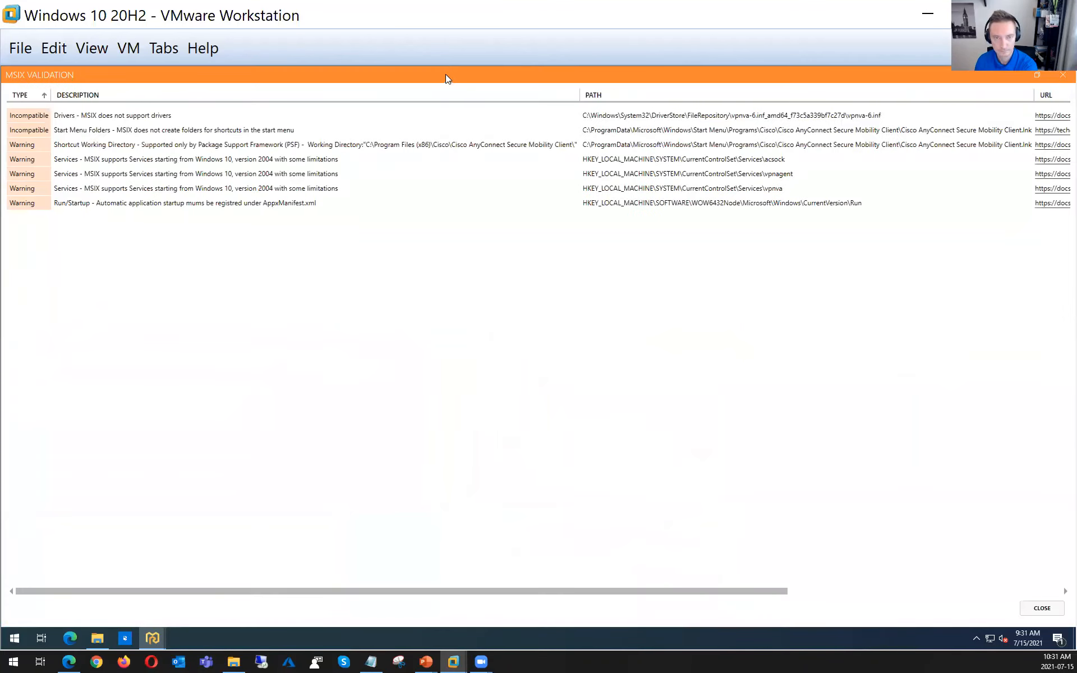
drag(445, 74, 383, 282)
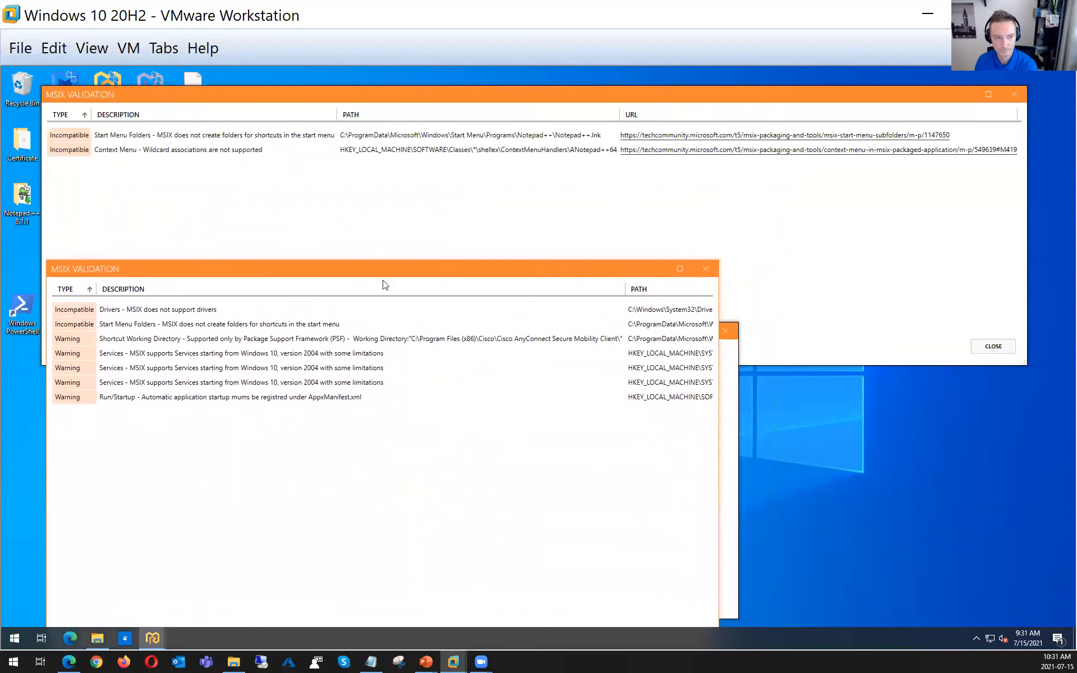
drag(723, 425, 1055, 426)
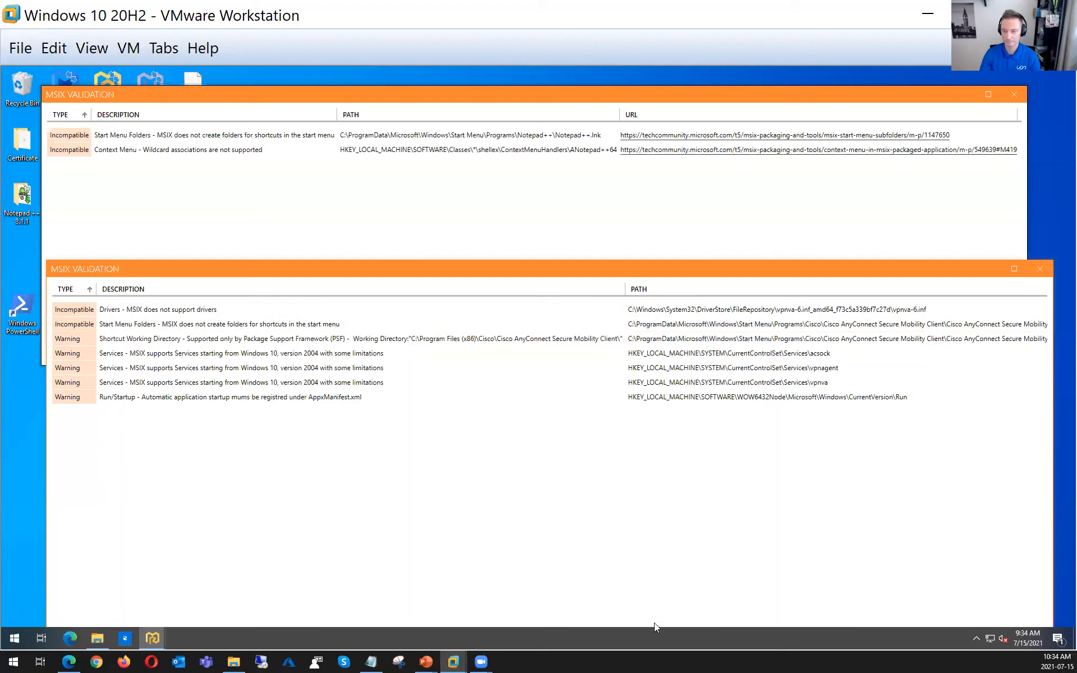
drag(608, 270, 558, 211)
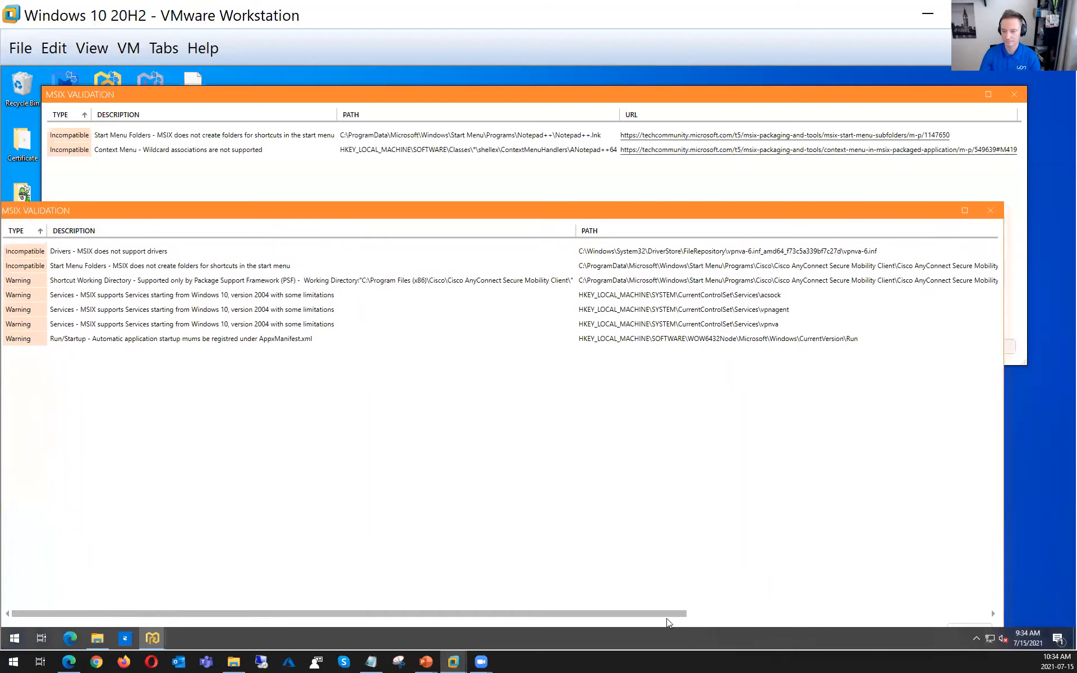
Open the documentation link of the Shortcut Working Directory warning and read the article on preparing a desktop application for packaging
scroll(788, 615, right, 3)
scroll(788, 615, right, 3)
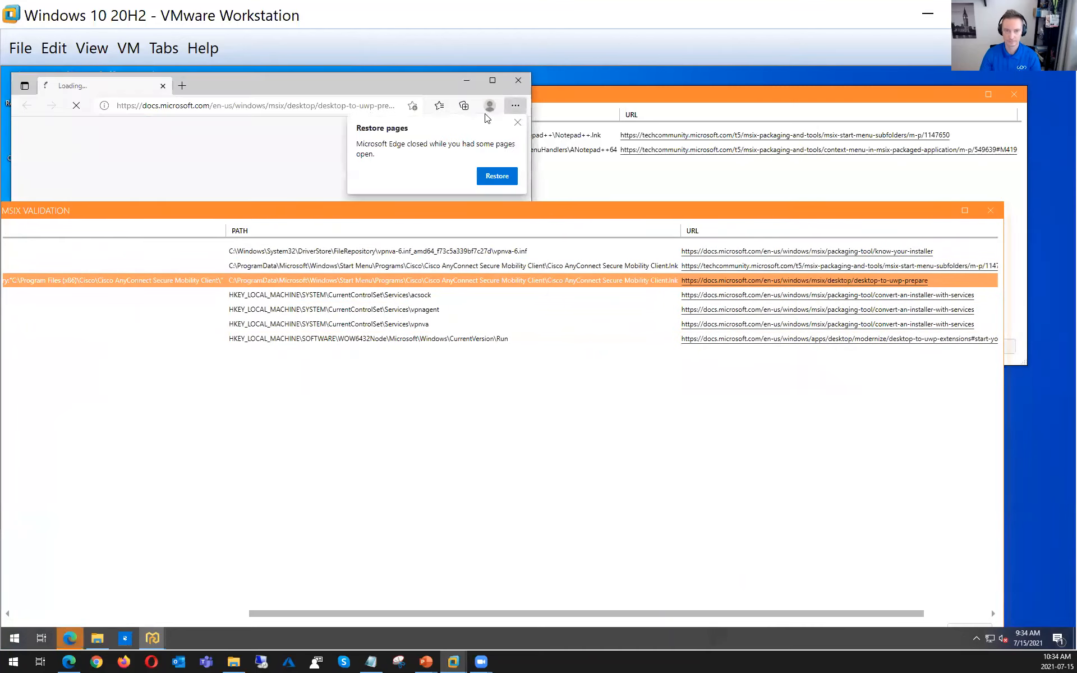
click(517, 122)
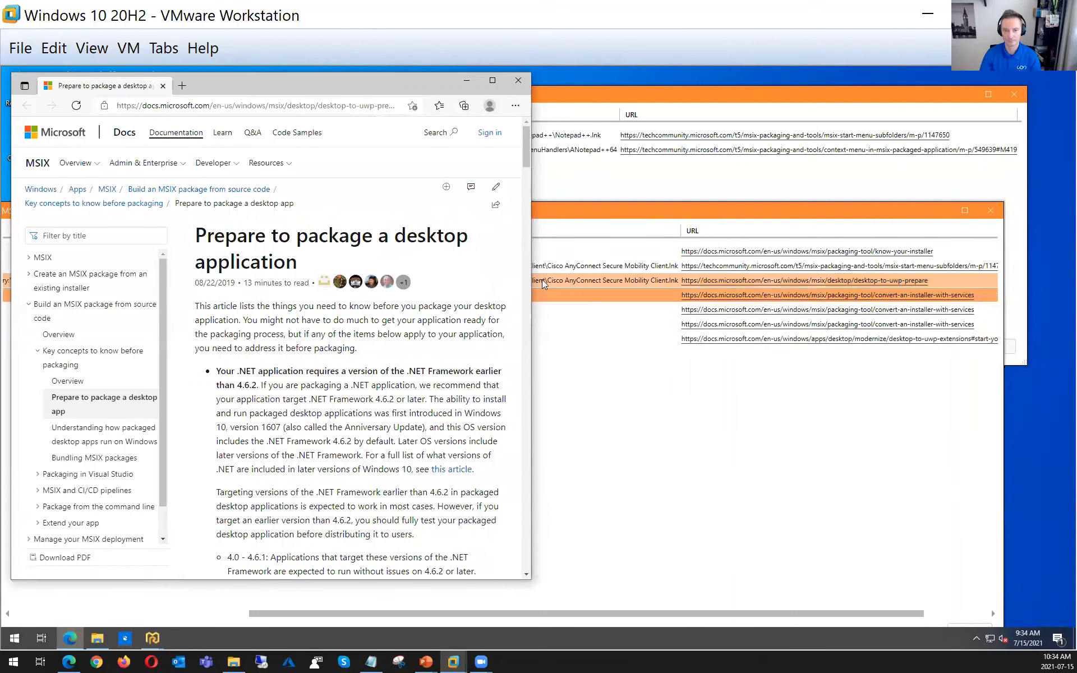
drag(530, 279, 712, 286)
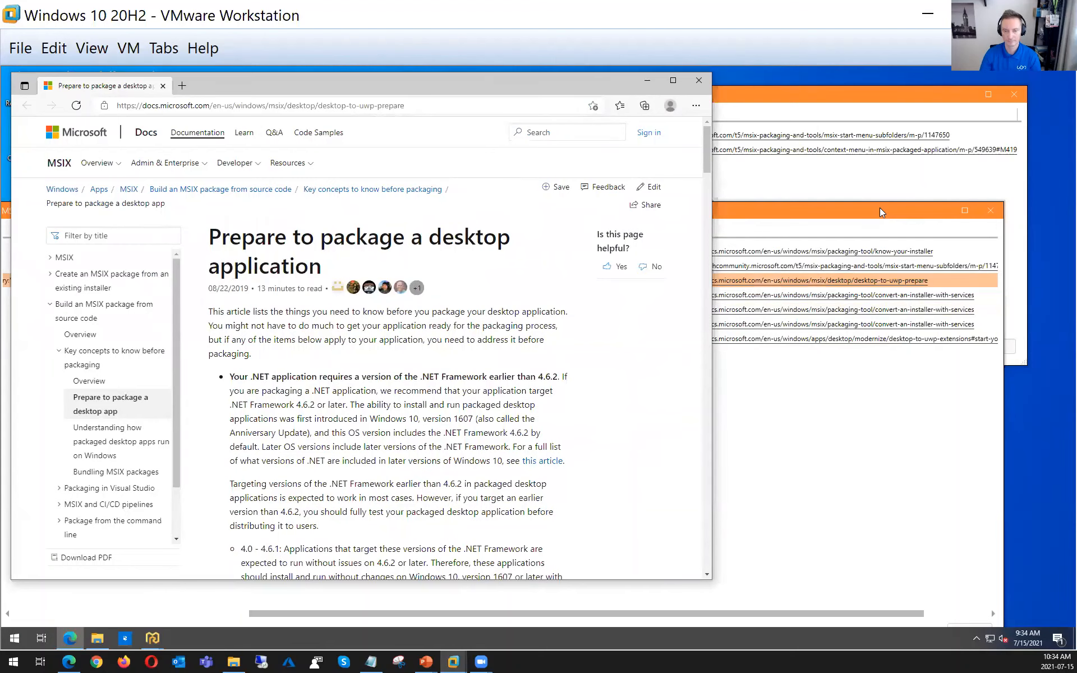
scroll(624, 405, down, 1)
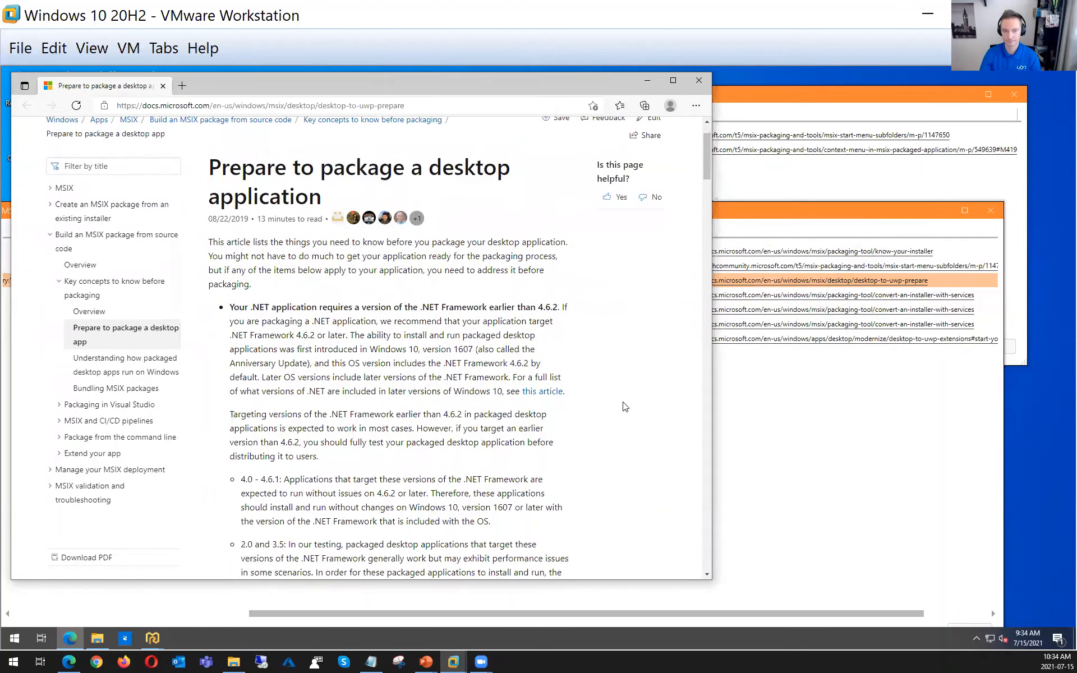
scroll(626, 406, down, 2)
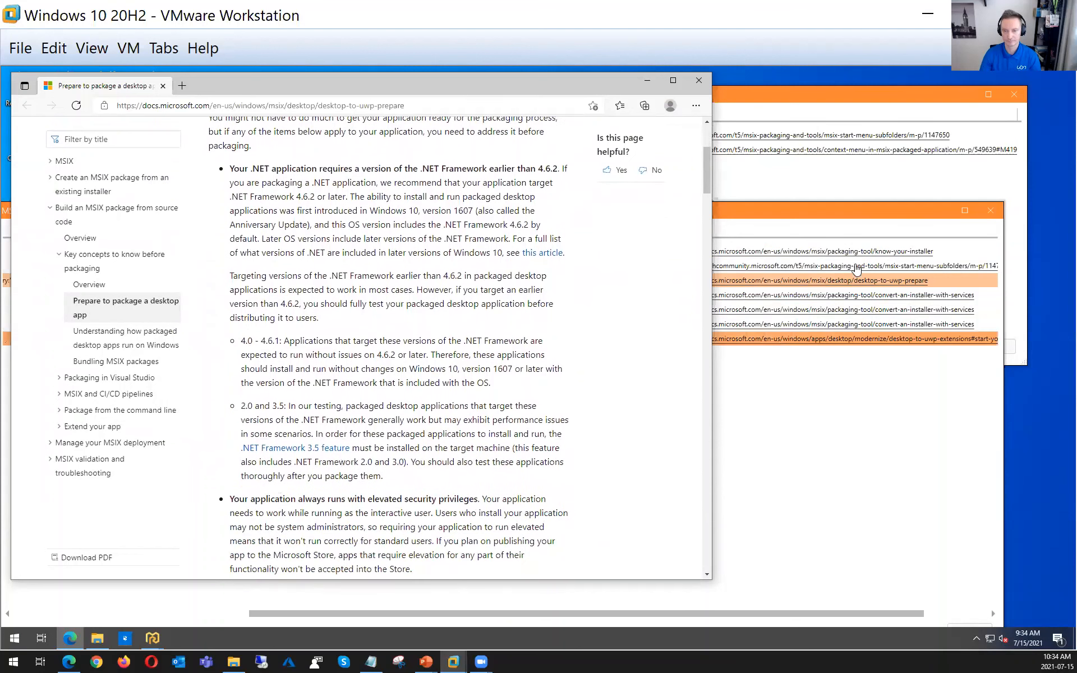
Open the link of the Cisco Start Menu Folders finding, read the MSIX start menu subfolders post, and minimize the browser
click(820, 218)
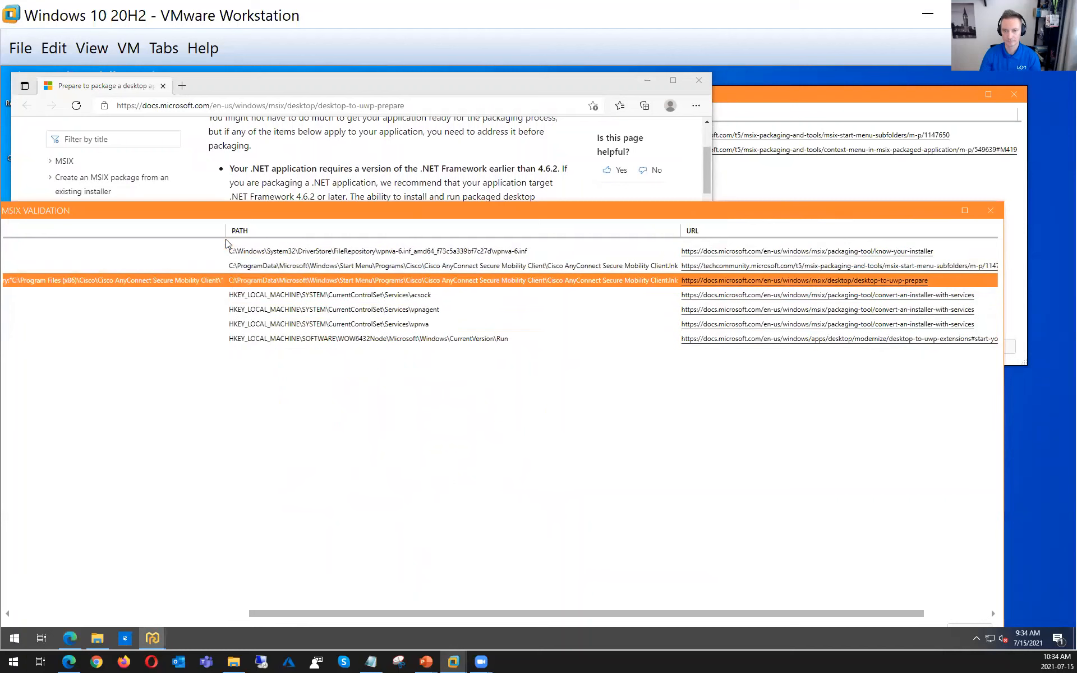
click(333, 268)
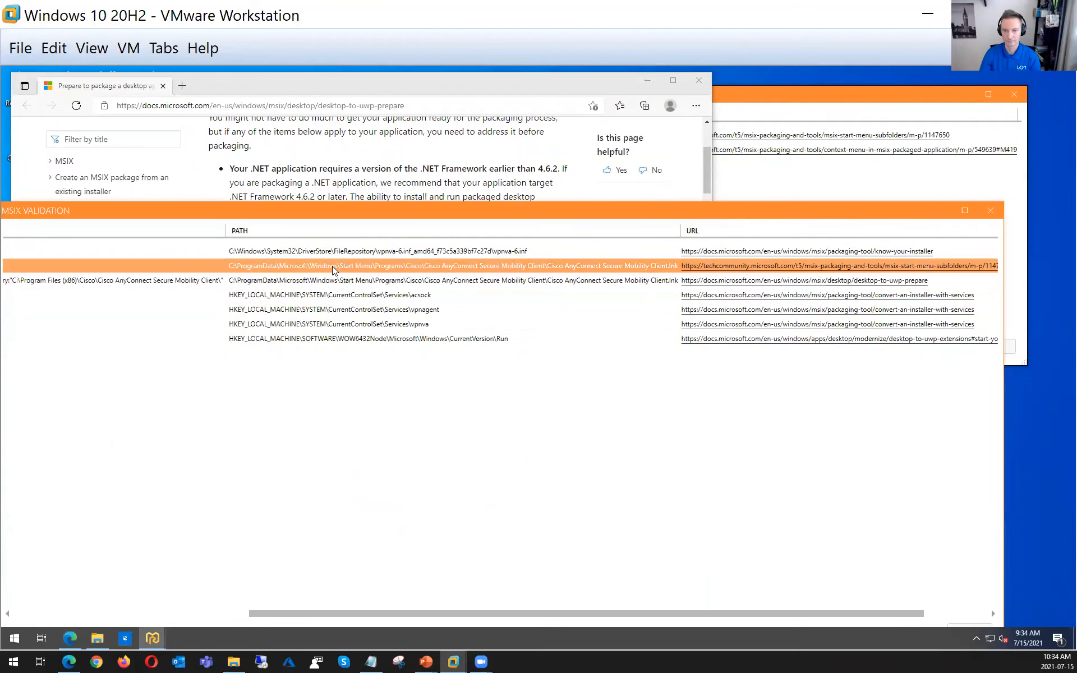
click(749, 271)
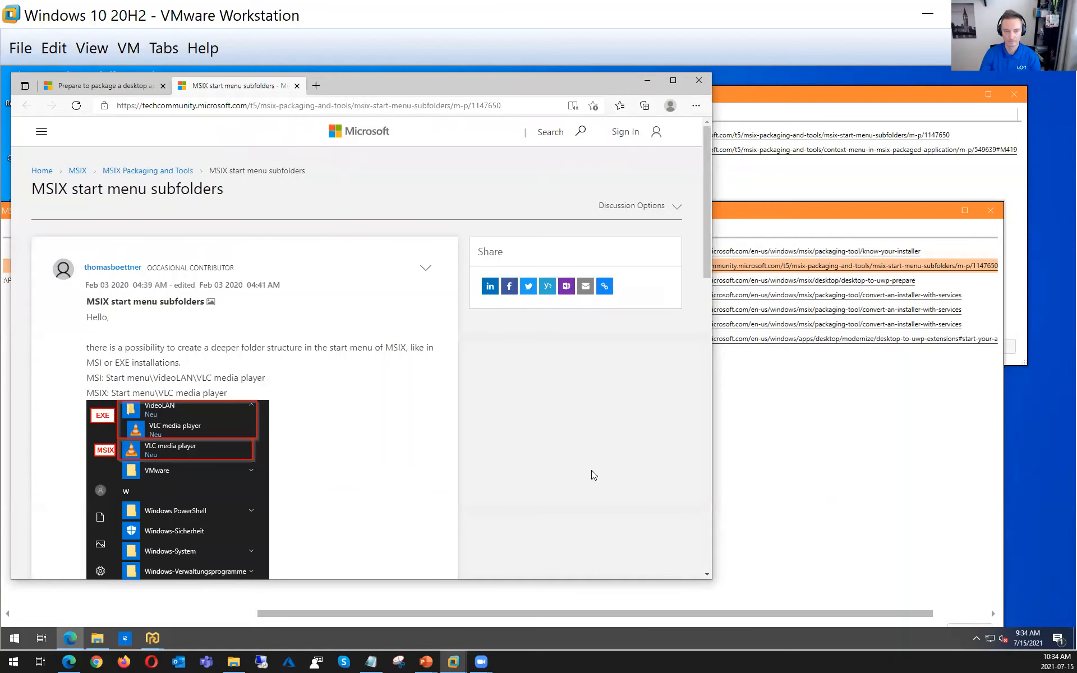
scroll(591, 471, down, 2)
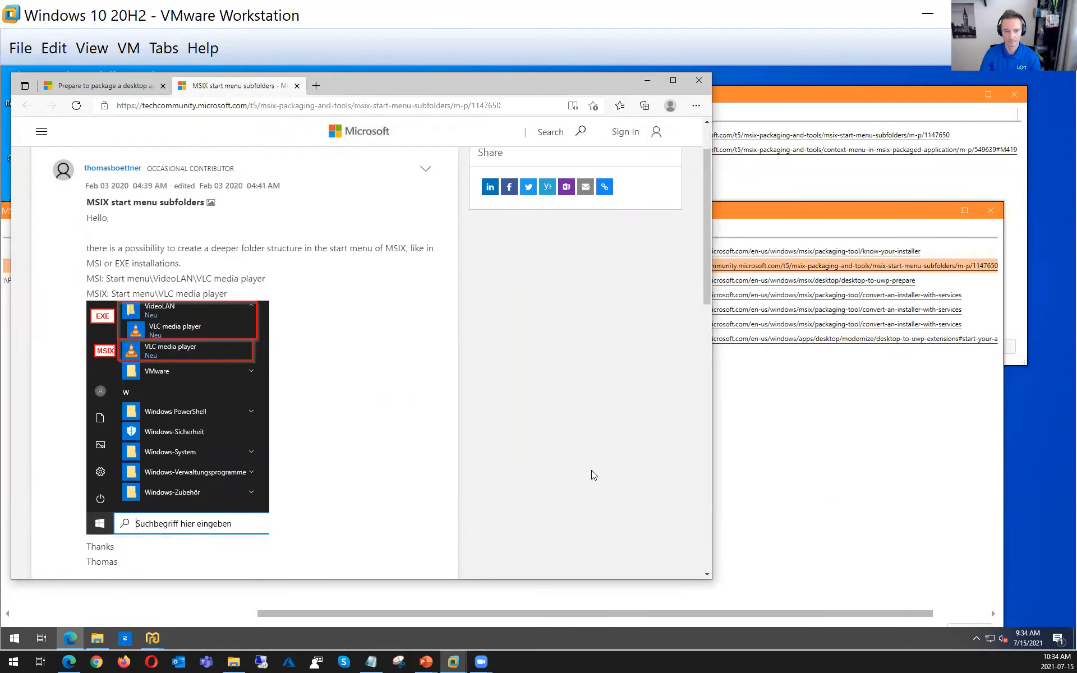
scroll(586, 471, up, 2)
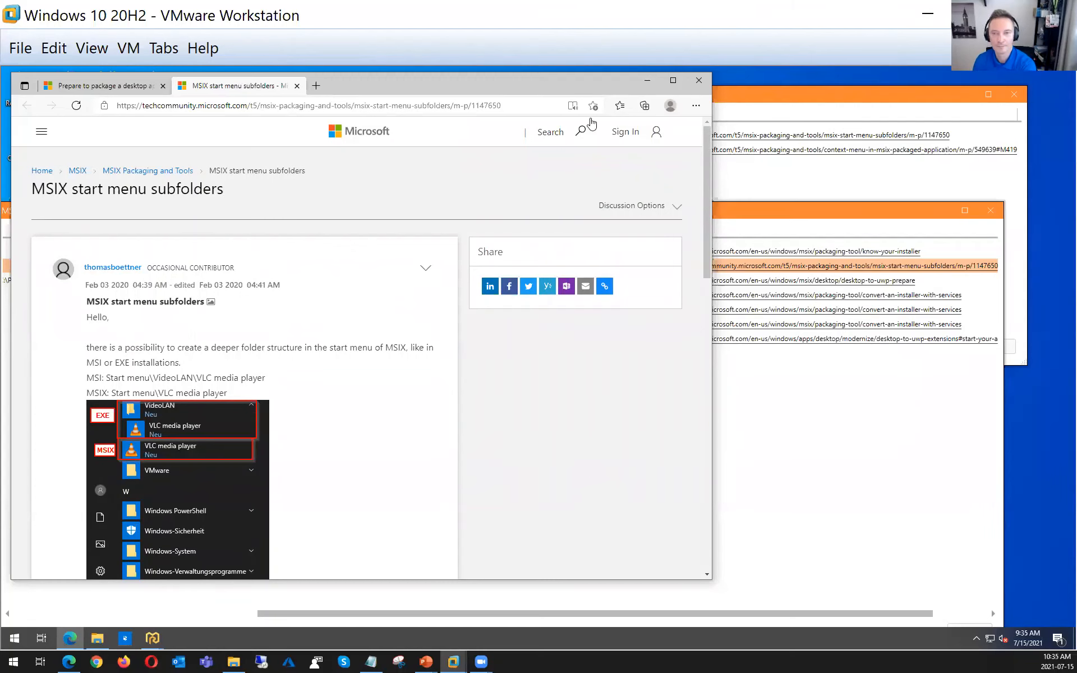
click(648, 80)
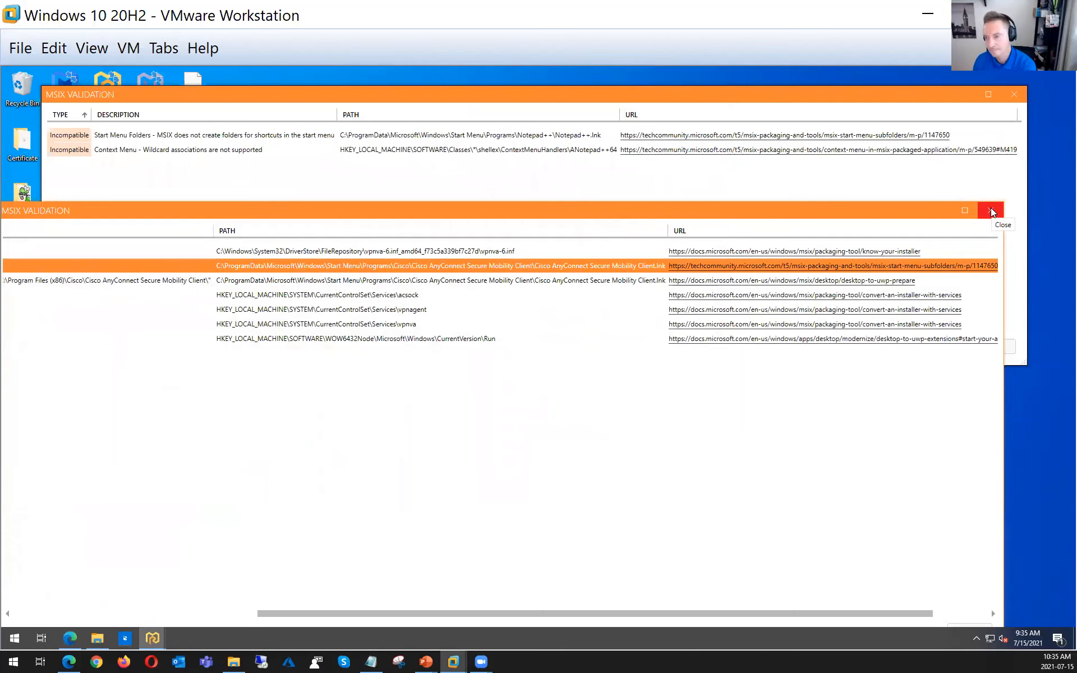
Close both MSIX validation reports and both Master Repackager sessions
drag(891, 214, 947, 175)
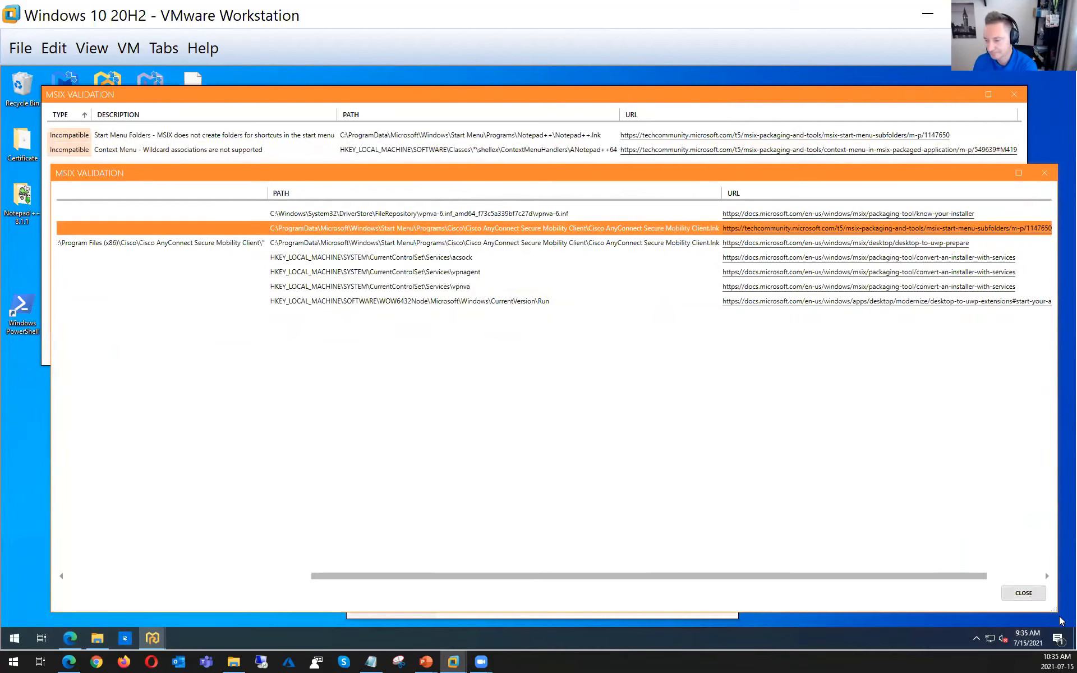
click(1022, 592)
click(994, 346)
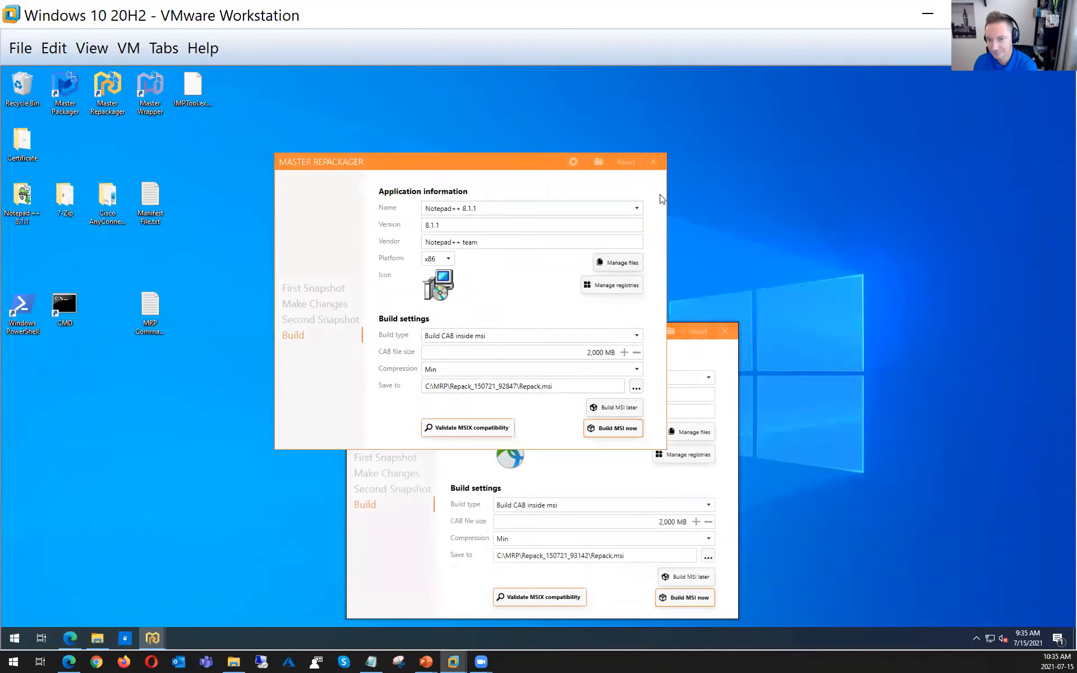
click(652, 161)
click(725, 330)
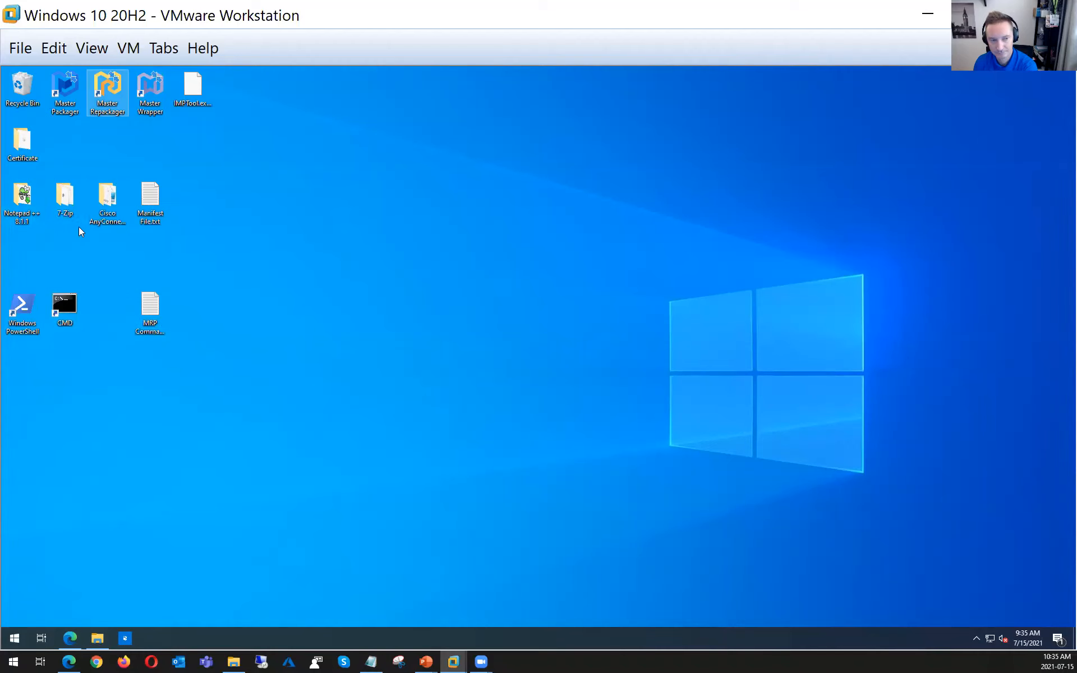
Open the Cisco AnyConnect and Notepad++ 8.1.1 folders from the desktop and arrange their windows so both can be seen
double_click(107, 199)
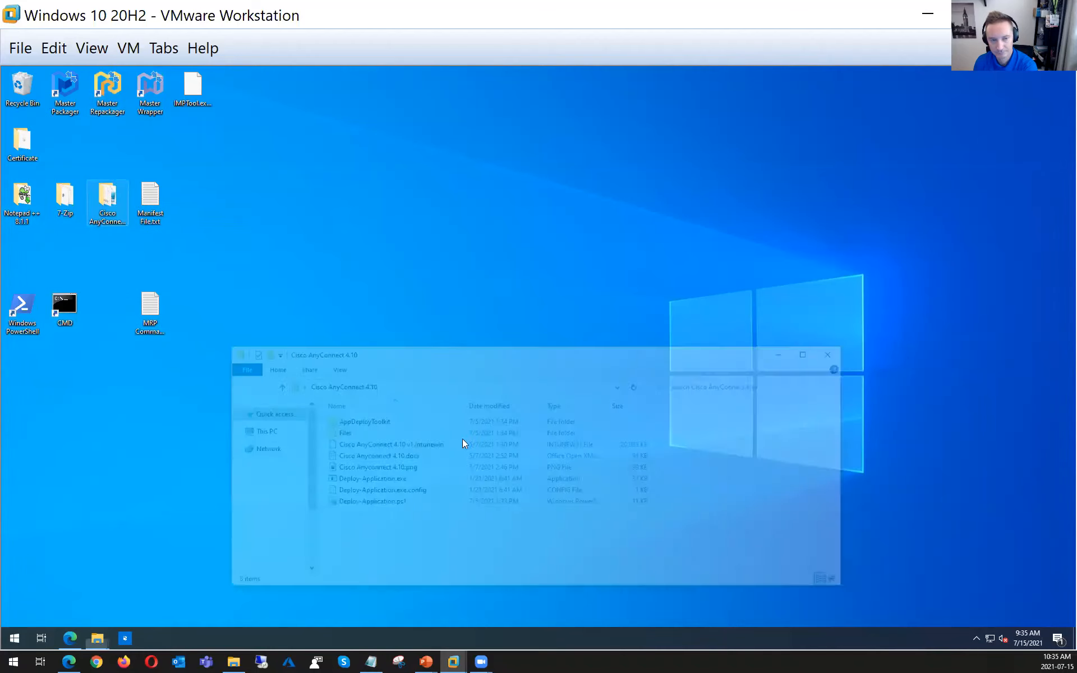
drag(474, 355, 469, 177)
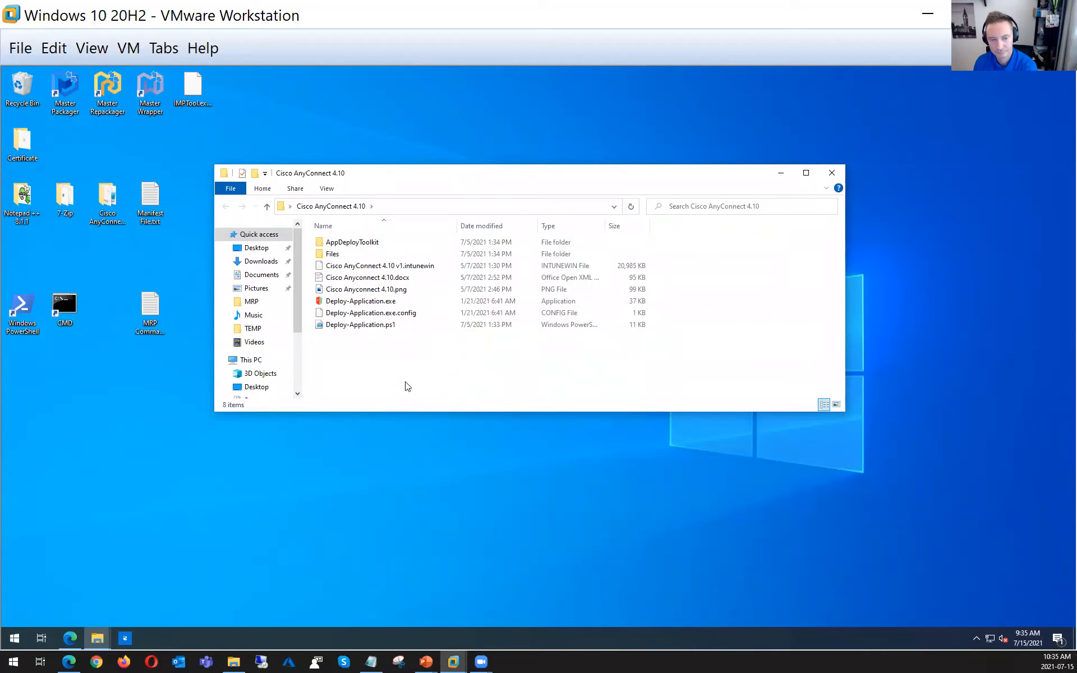
double_click(20, 194)
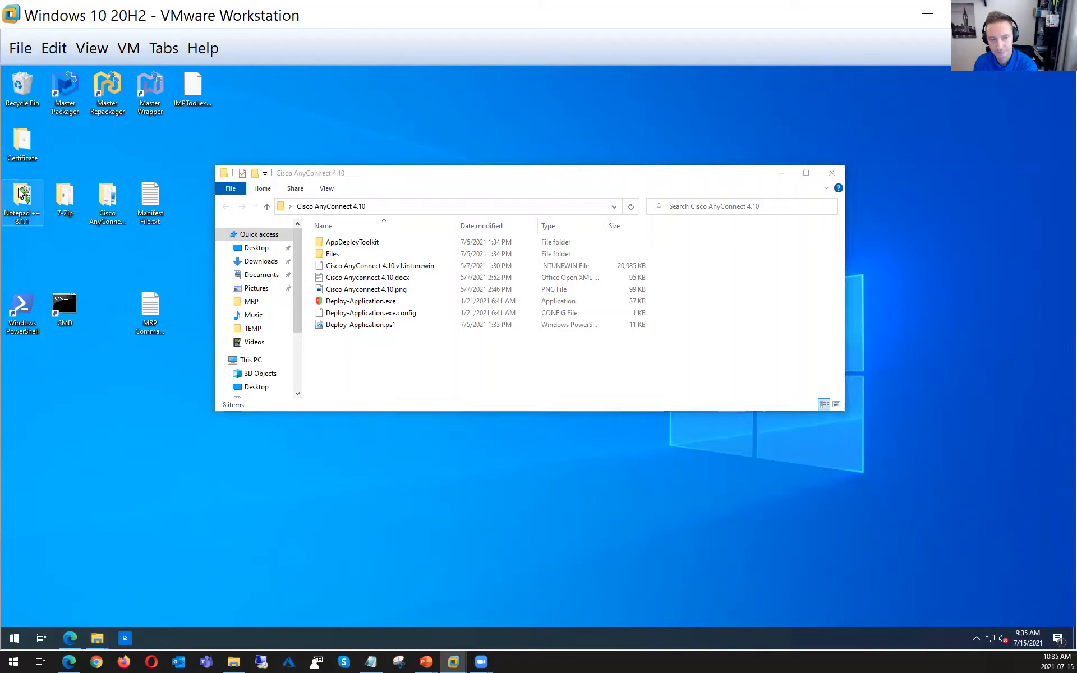
drag(393, 188, 441, 216)
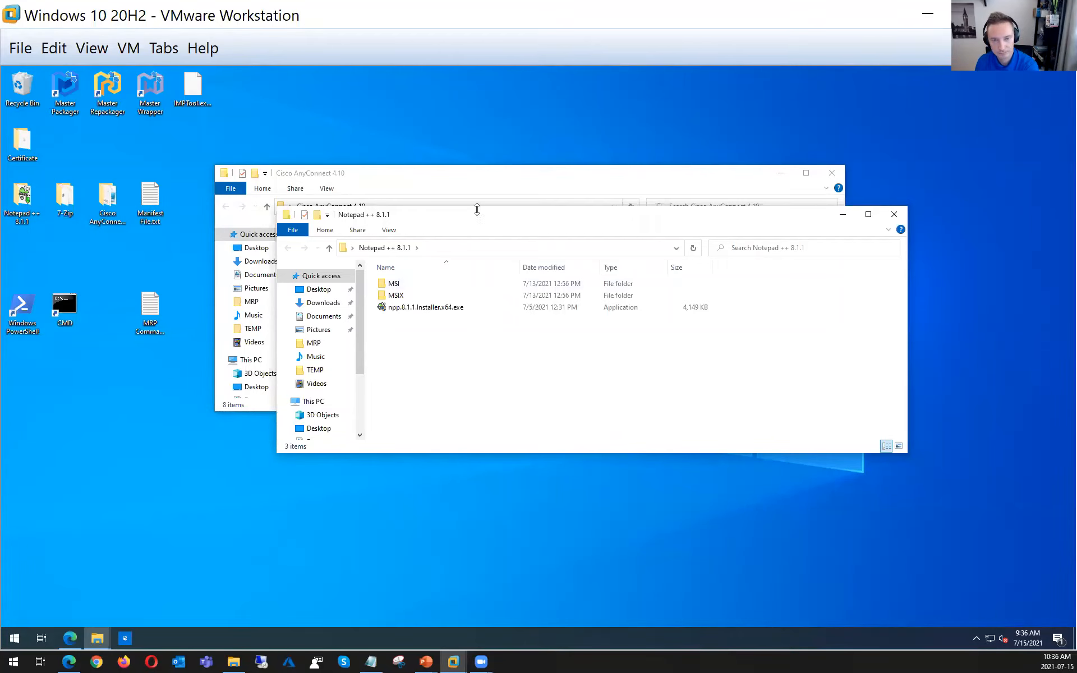
drag(477, 217, 511, 245)
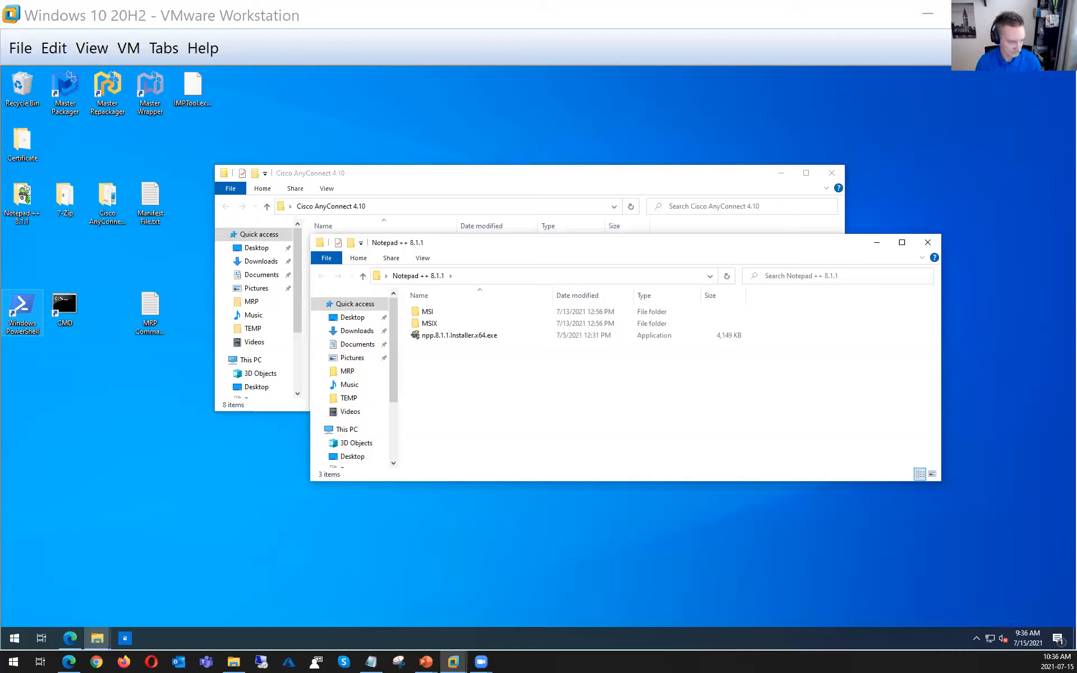
key(alt+Tab)
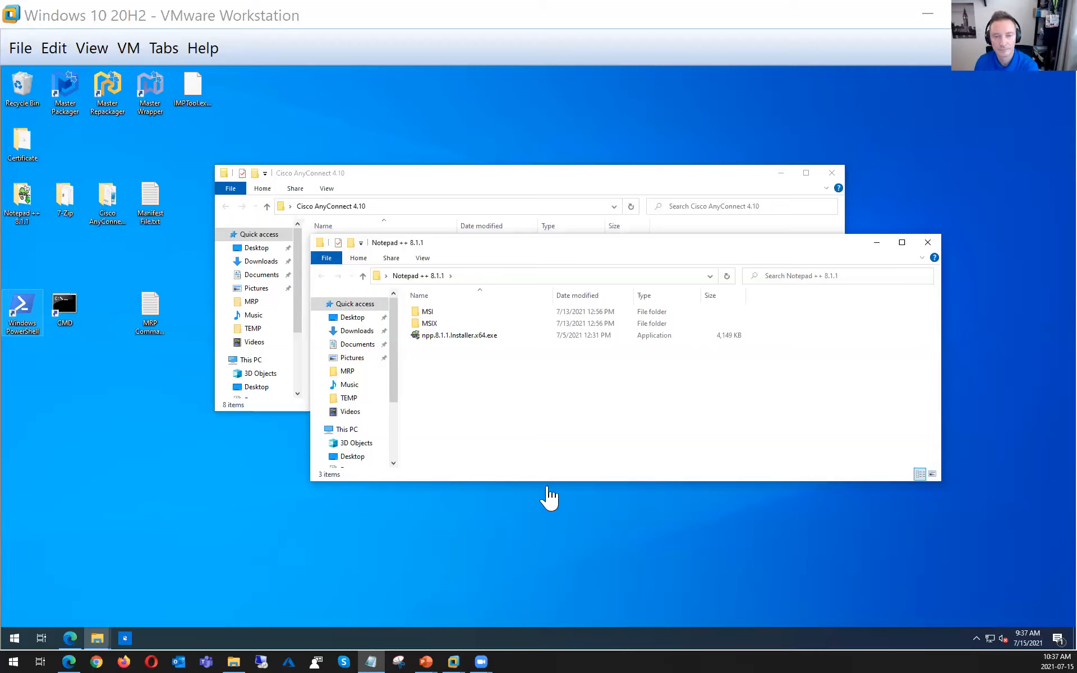
Move the Notepad ++ 8.1.1 folder window clear of the Cisco AnyConnect files and open its MSI subfolder
click(542, 542)
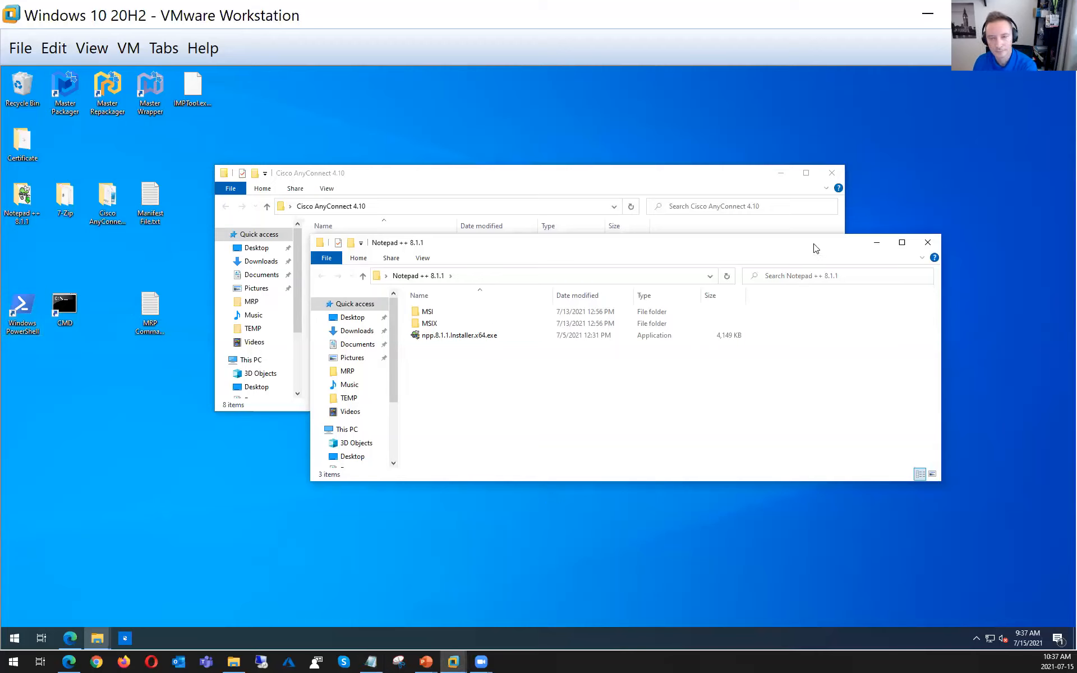
drag(813, 245, 817, 349)
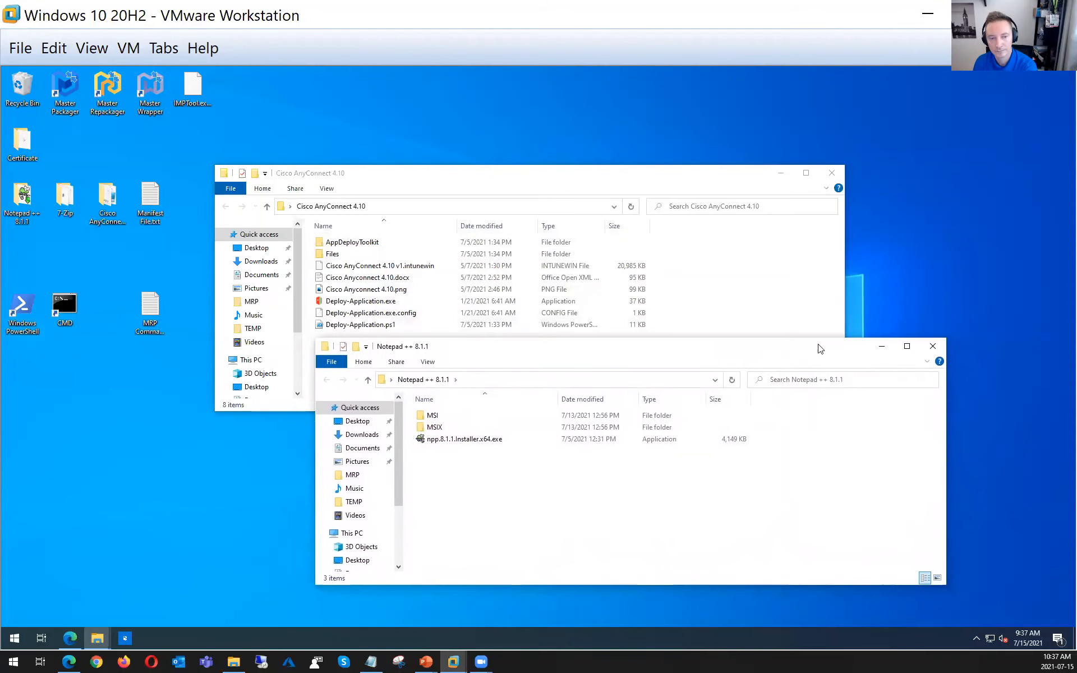
double_click(429, 415)
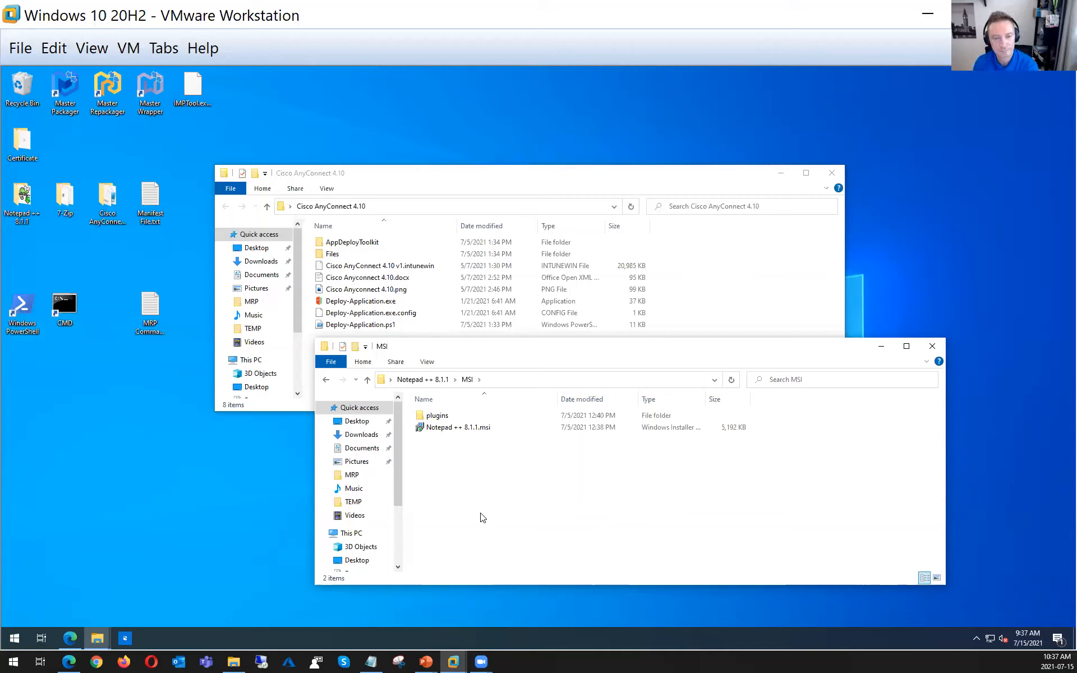
click(189, 515)
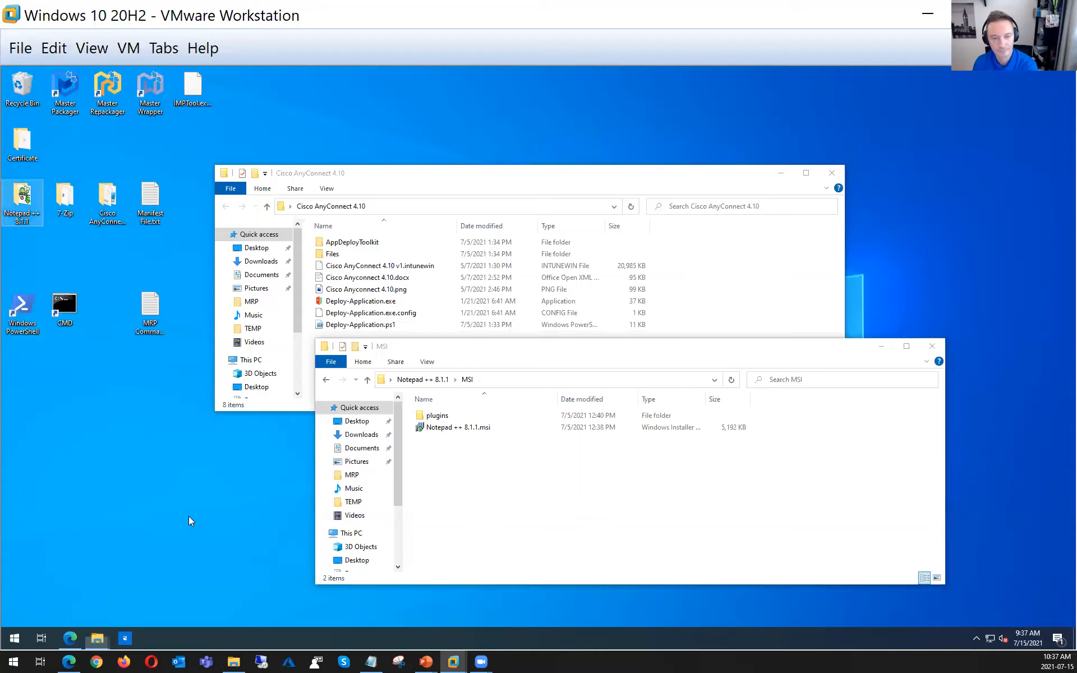
Minimize both folder windows and start the desktop's CMD shortcut as administrator, allowing it to make changes
click(780, 175)
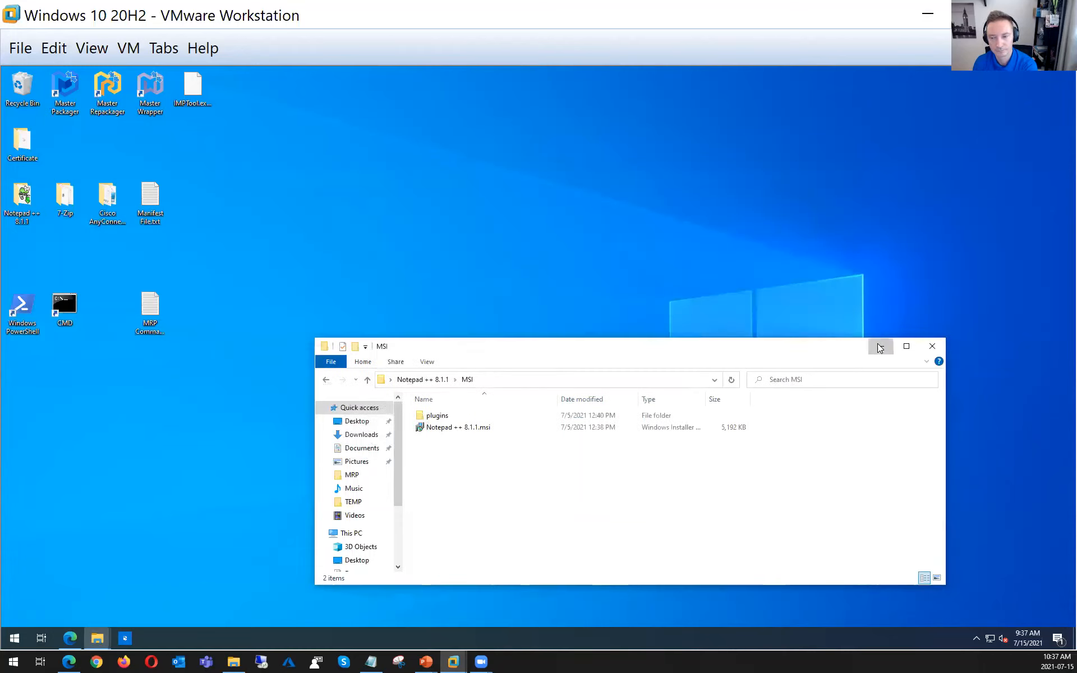
click(881, 346)
right_click(67, 303)
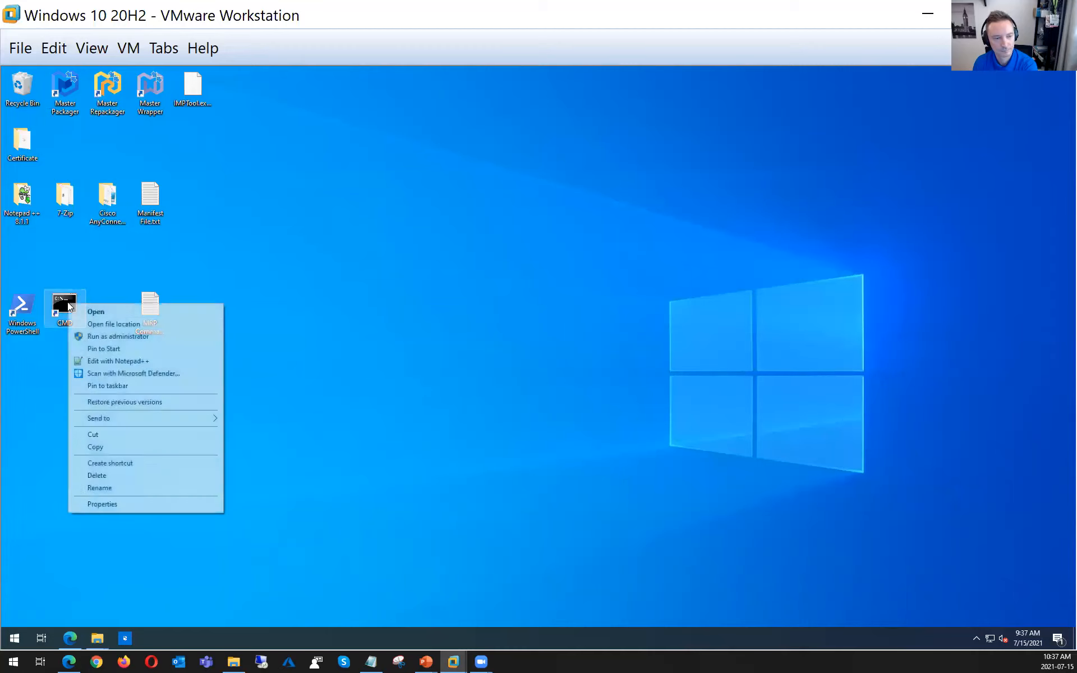
click(118, 335)
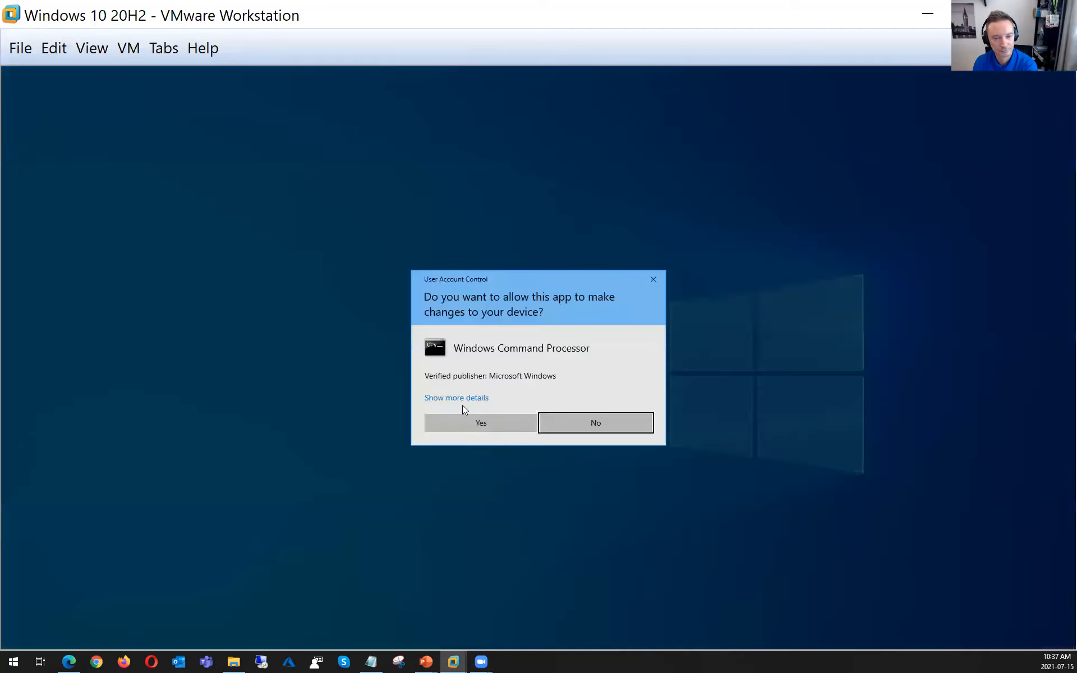
click(482, 421)
drag(285, 120, 495, 121)
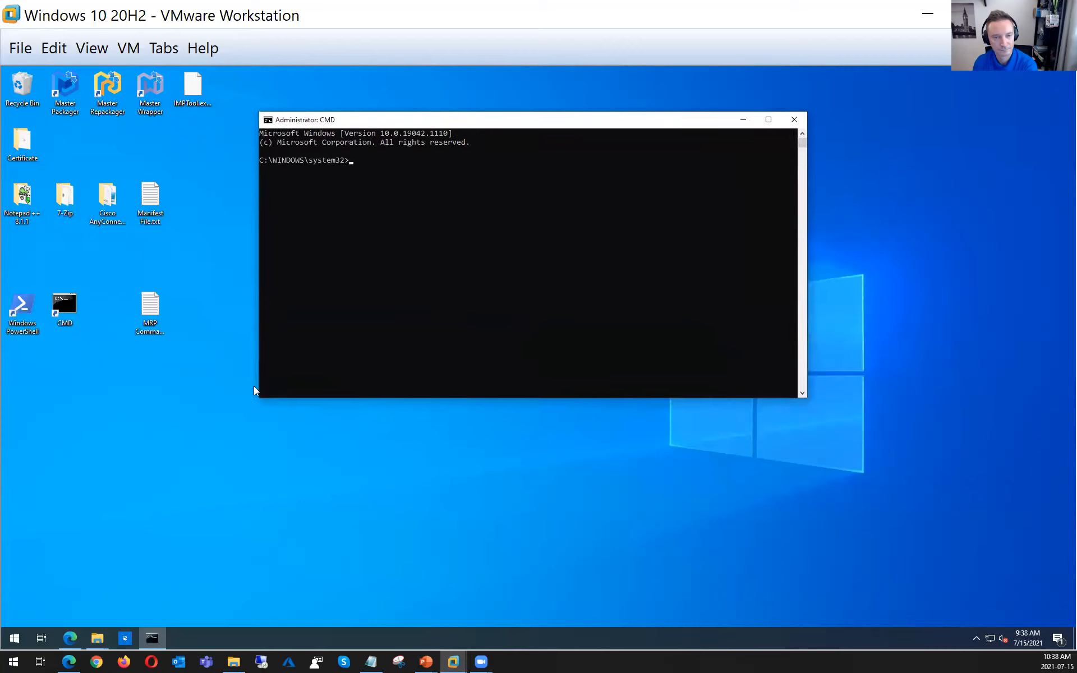
Copy the msixValidate command from MRP Command Lines.txt and run it on the two Cisco snapshots with output path C:\MRP\output
click(155, 305)
double_click(155, 305)
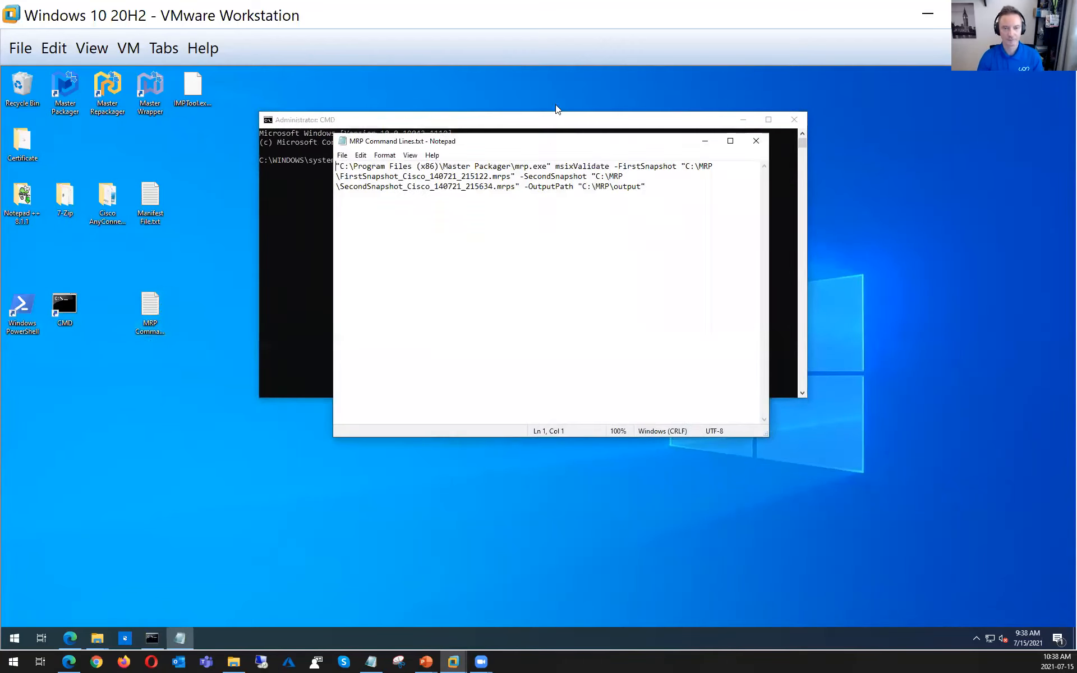
drag(552, 144, 878, 304)
drag(988, 356, 651, 321)
key(cmd+c)
click(401, 125)
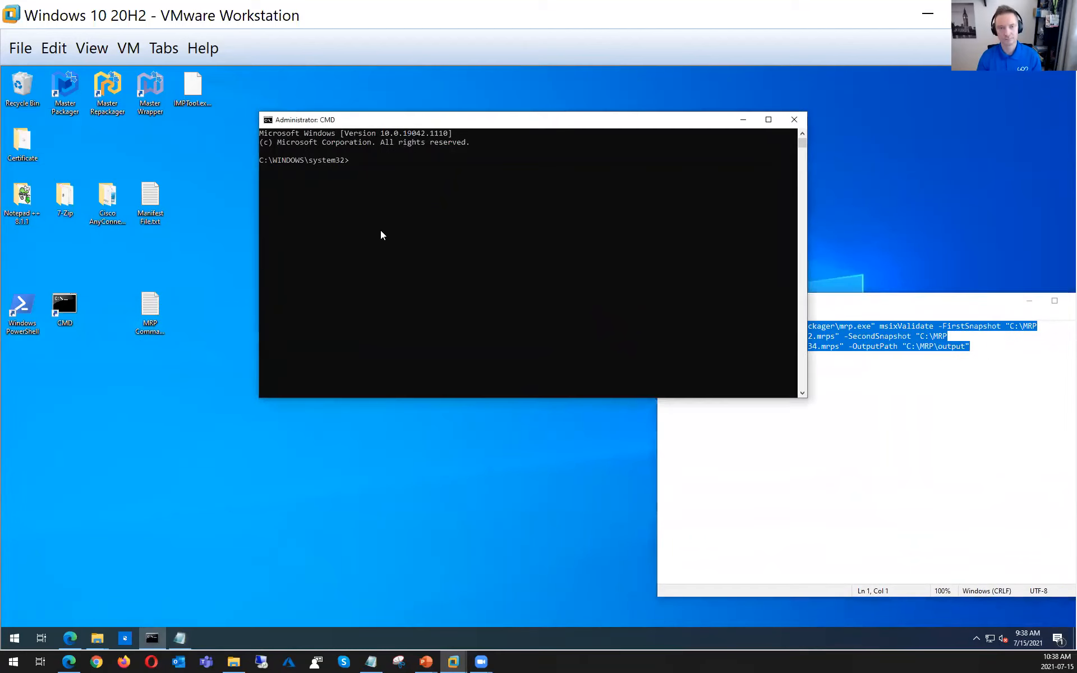
right_click(355, 189)
key(Return)
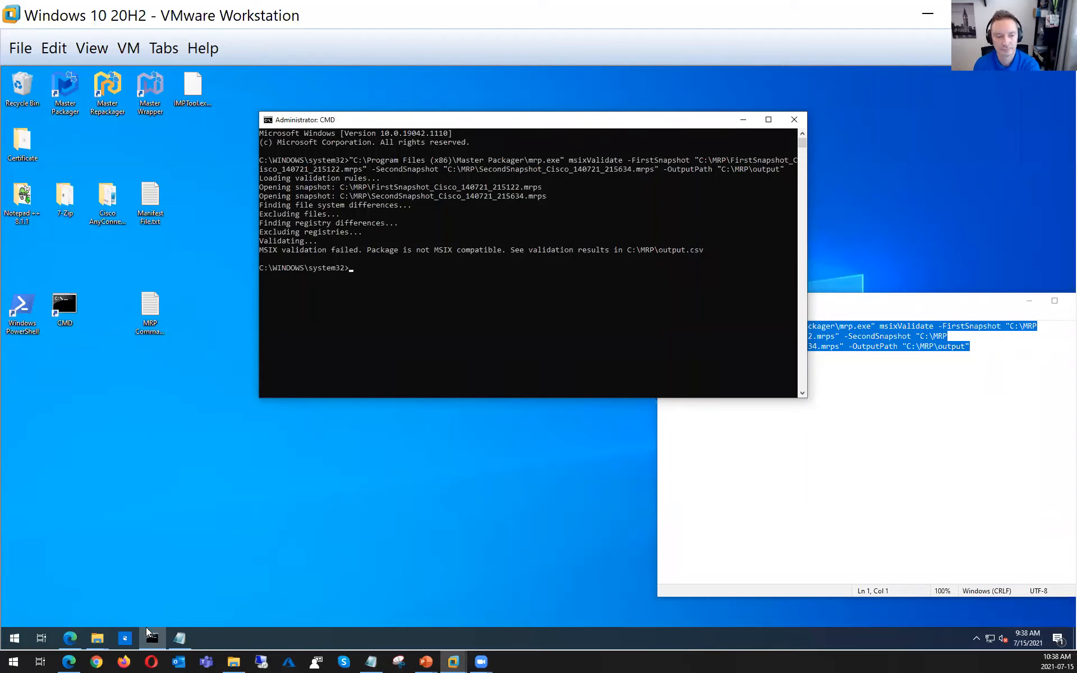
Bring back the Notepad ++ folder window, browse to C:\MRP, and copy output.csv
click(97, 637)
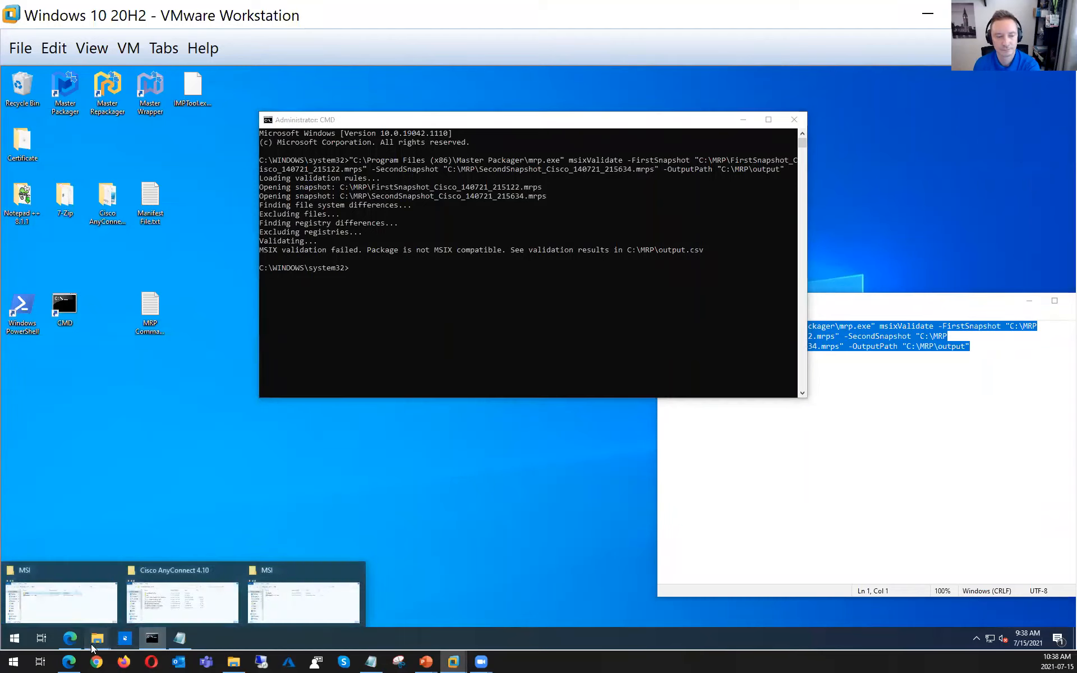
click(289, 608)
drag(568, 335, 504, 365)
click(261, 392)
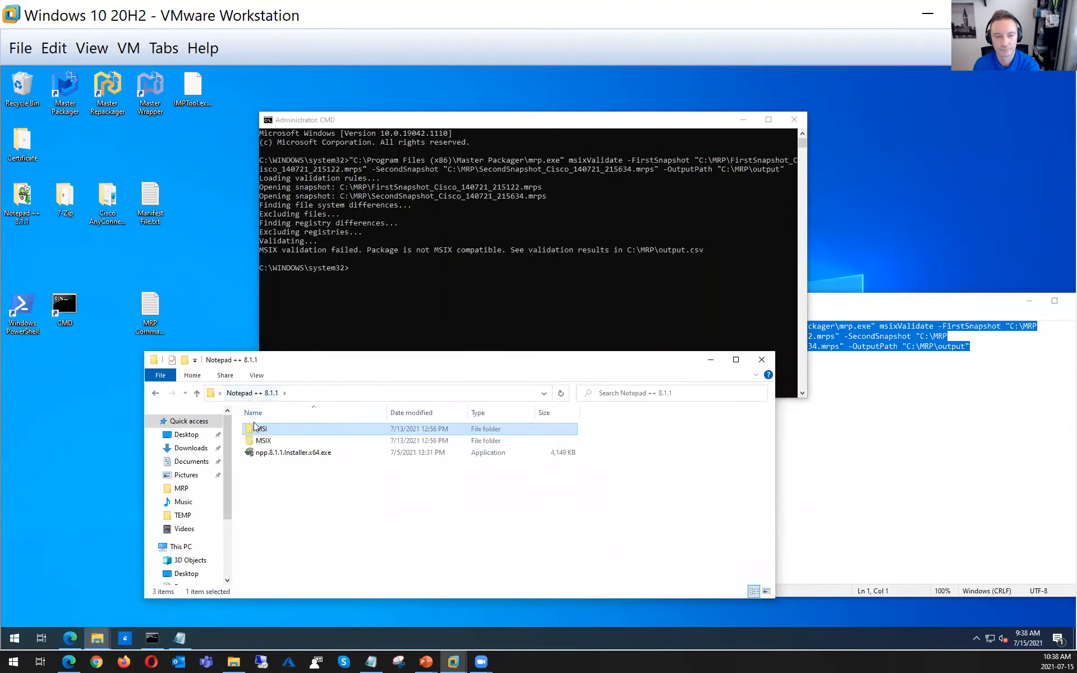
double_click(263, 441)
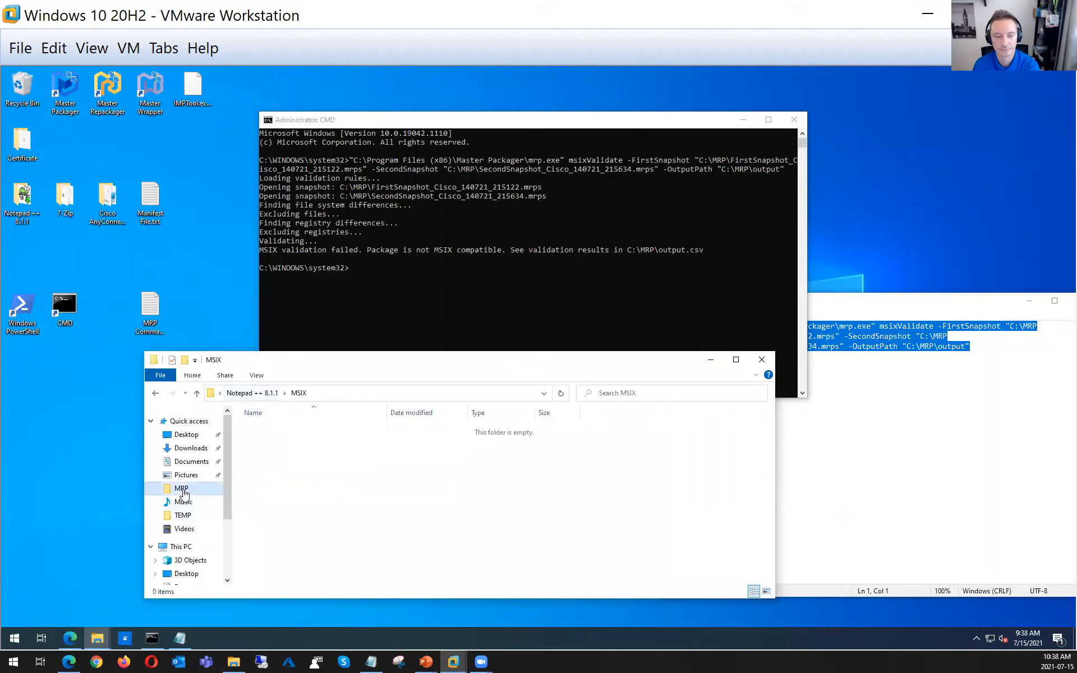
click(182, 489)
right_click(273, 453)
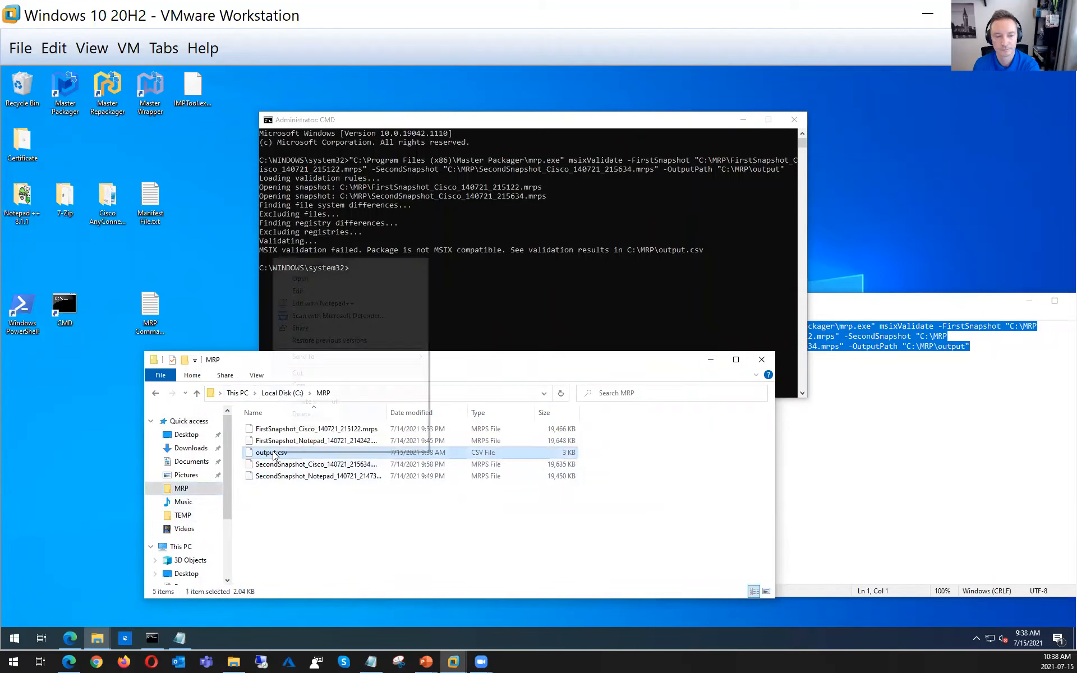
click(342, 387)
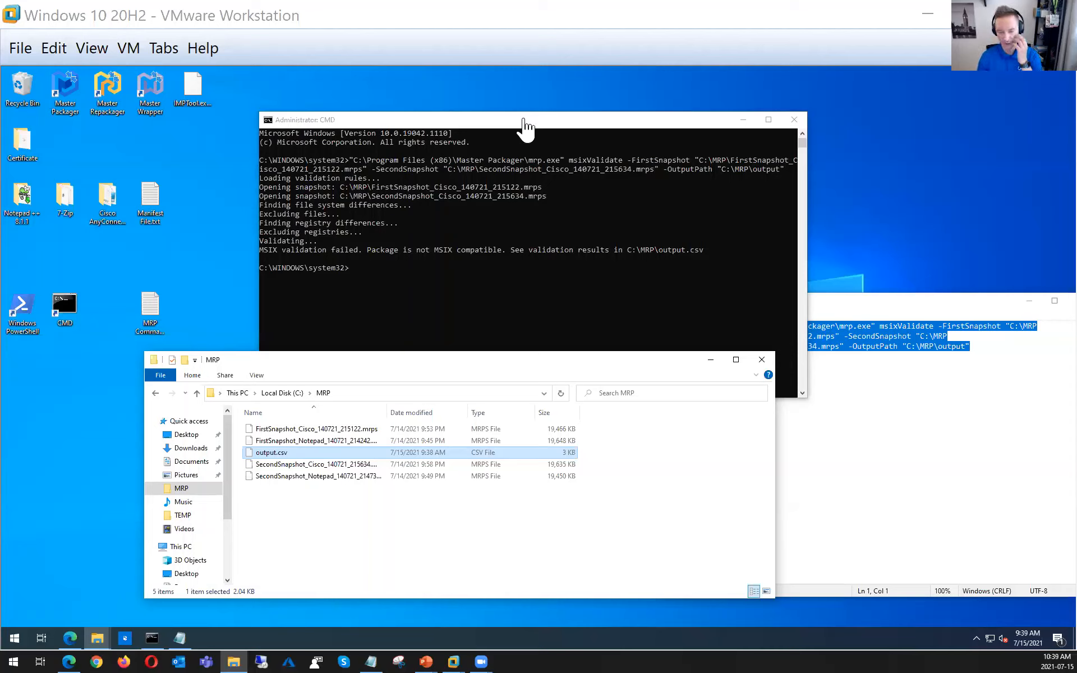
Open output.csv in Excel on the host, review the listed MSIX incompatibilities and warnings, and close it
click(532, 125)
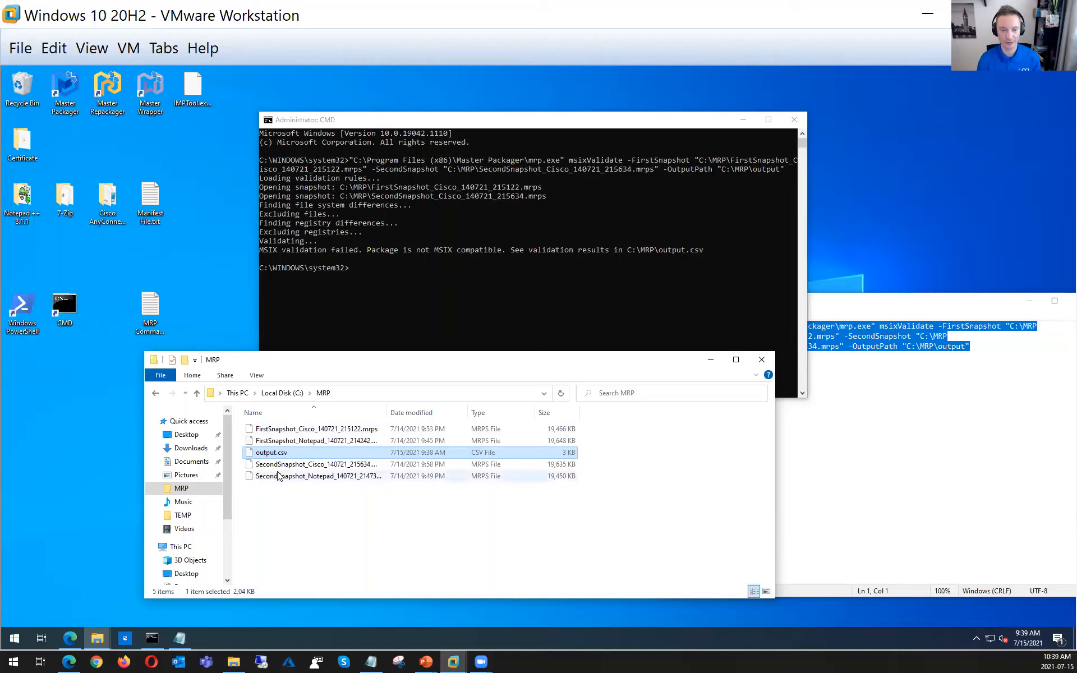
click(275, 453)
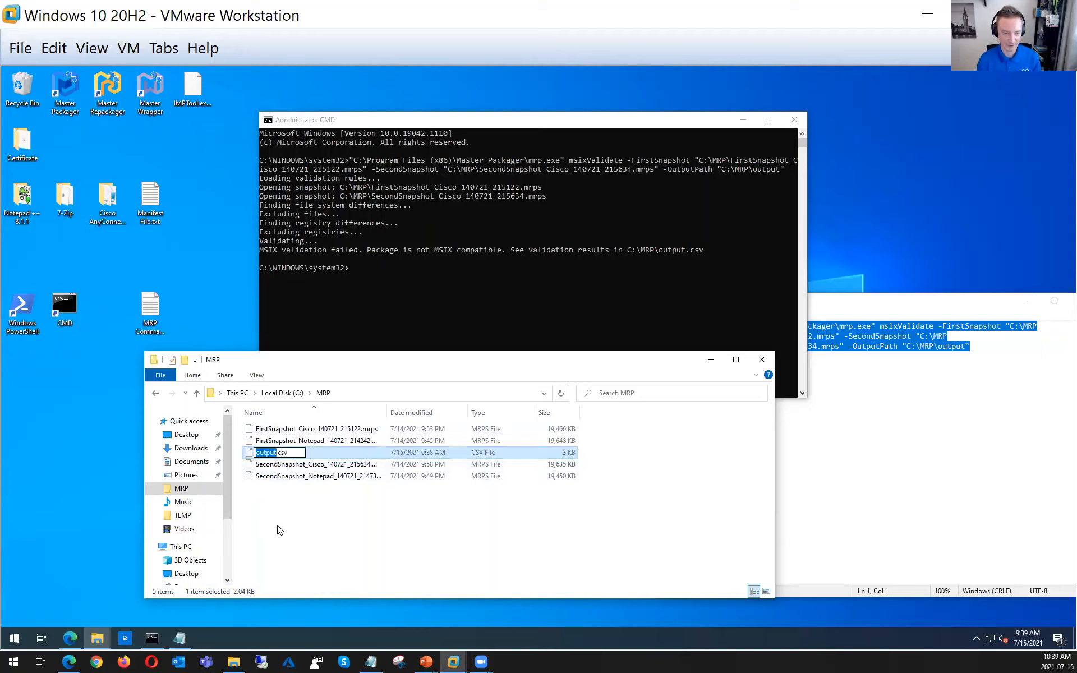
key(Escape)
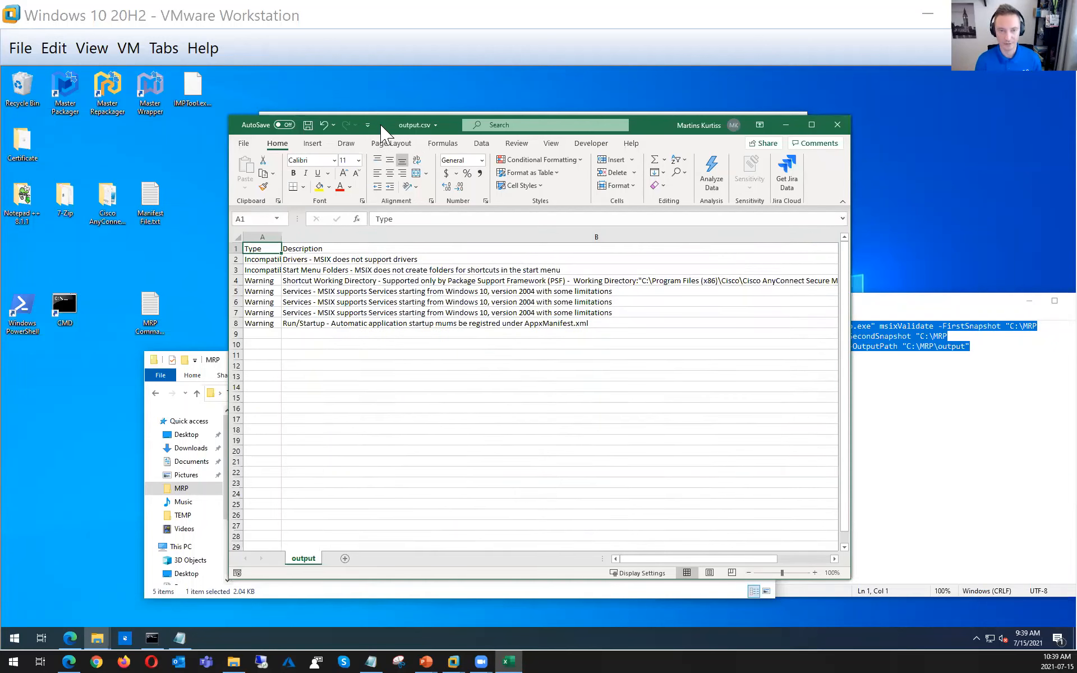
drag(381, 132, 331, 166)
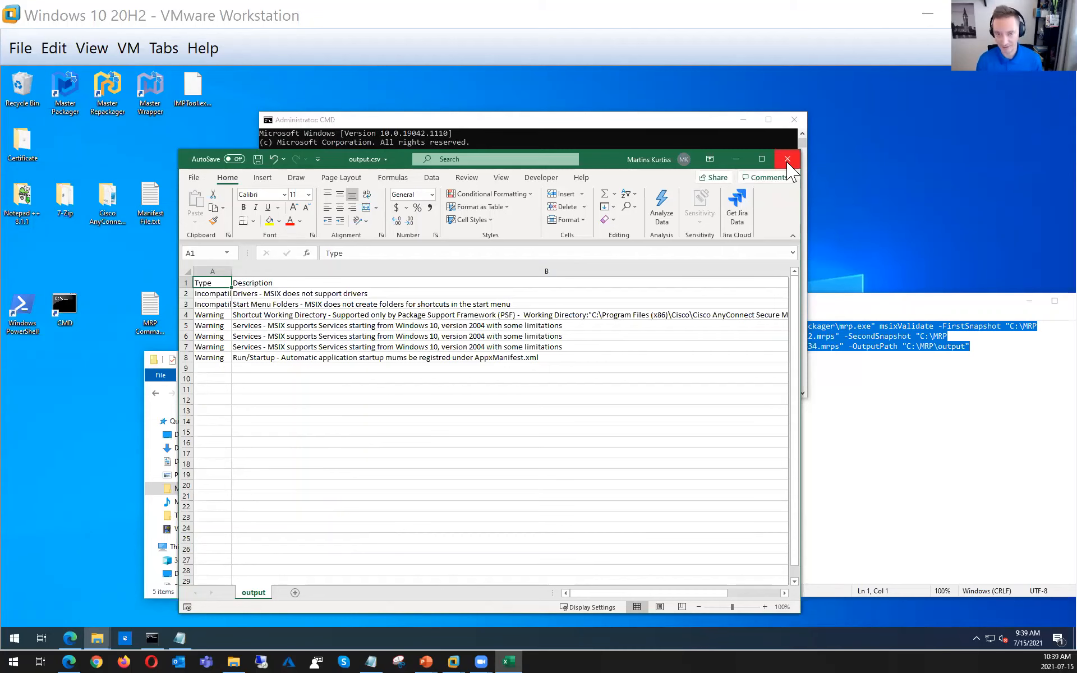
click(788, 161)
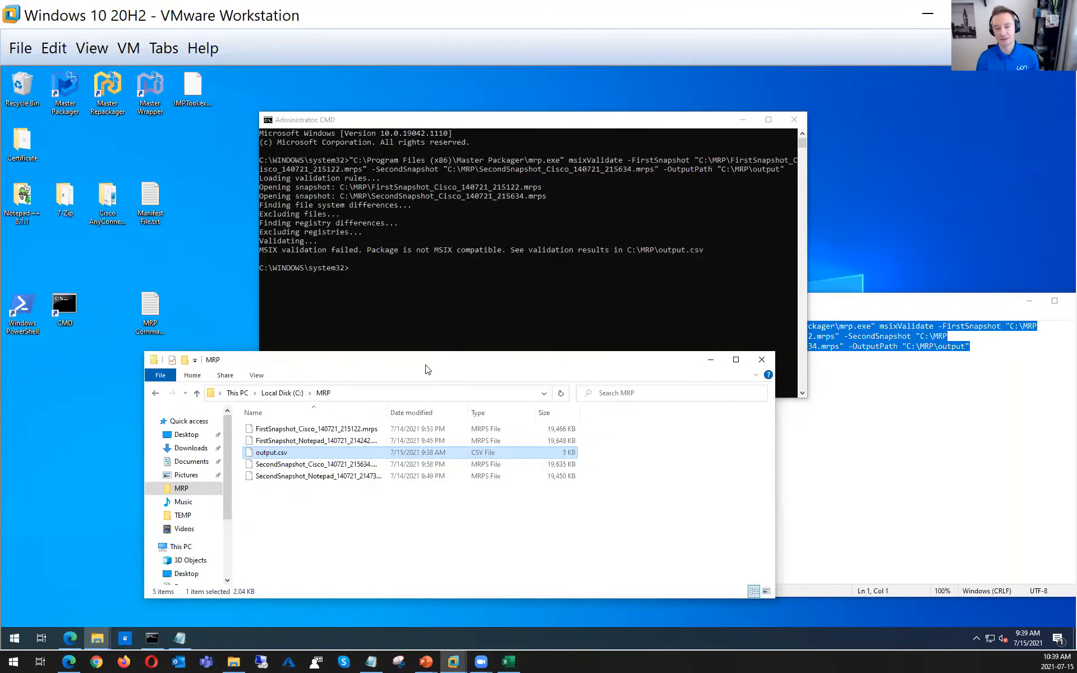
Minimize the command prompt, reposition the MRP folder window, and close MRP Command Lines.txt
click(742, 121)
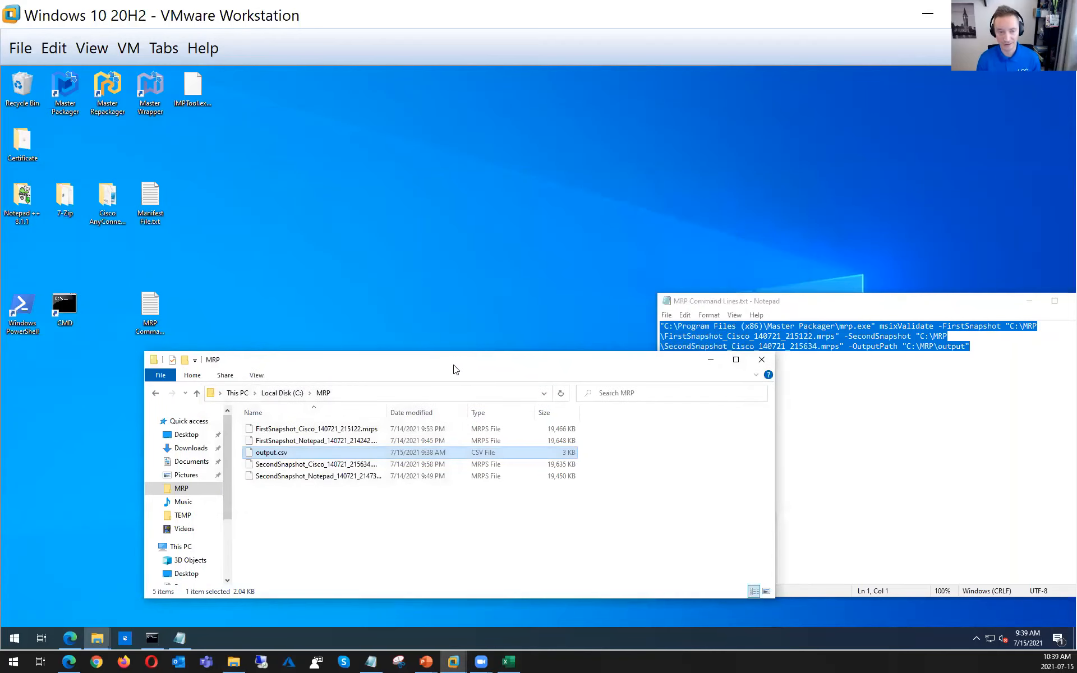
drag(454, 361, 465, 165)
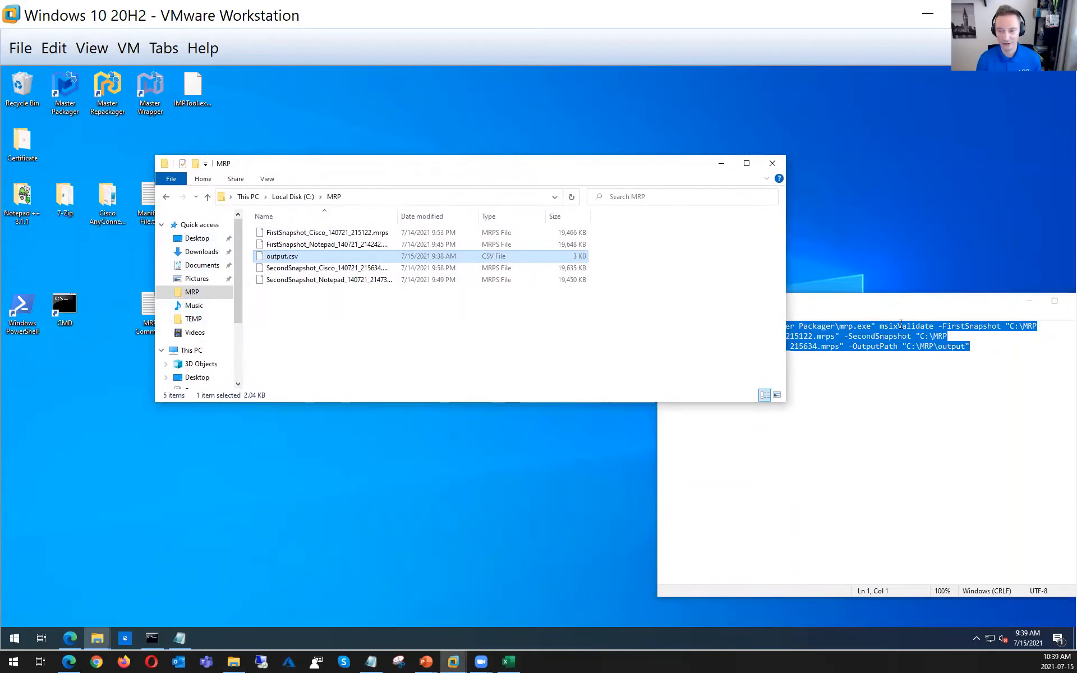
drag(798, 306, 515, 259)
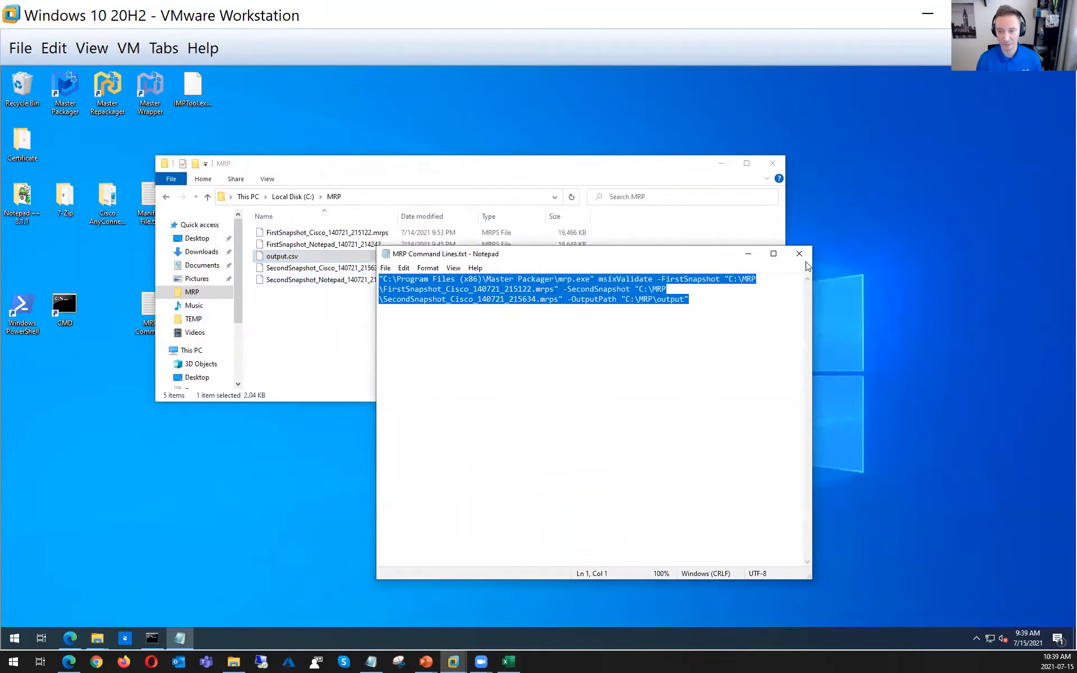
click(803, 254)
Open the MSI folder of Notepad ++ 8.1.1 and the Cisco AnyConnect 4.10 folder, arranging the windows so both contents show
click(197, 239)
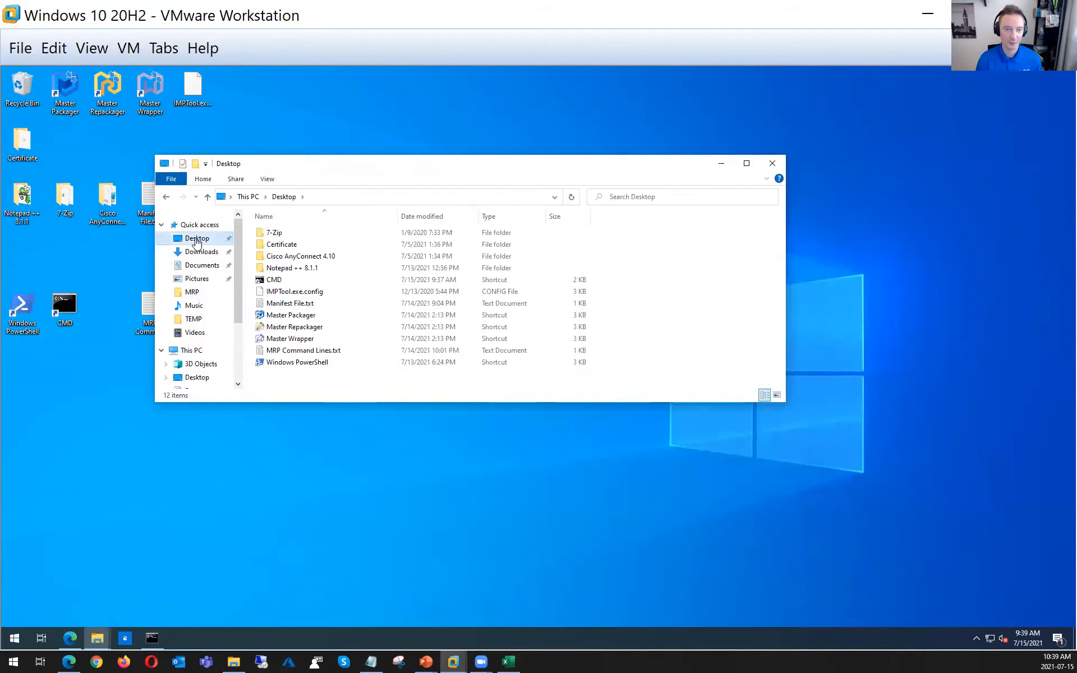
double_click(314, 270)
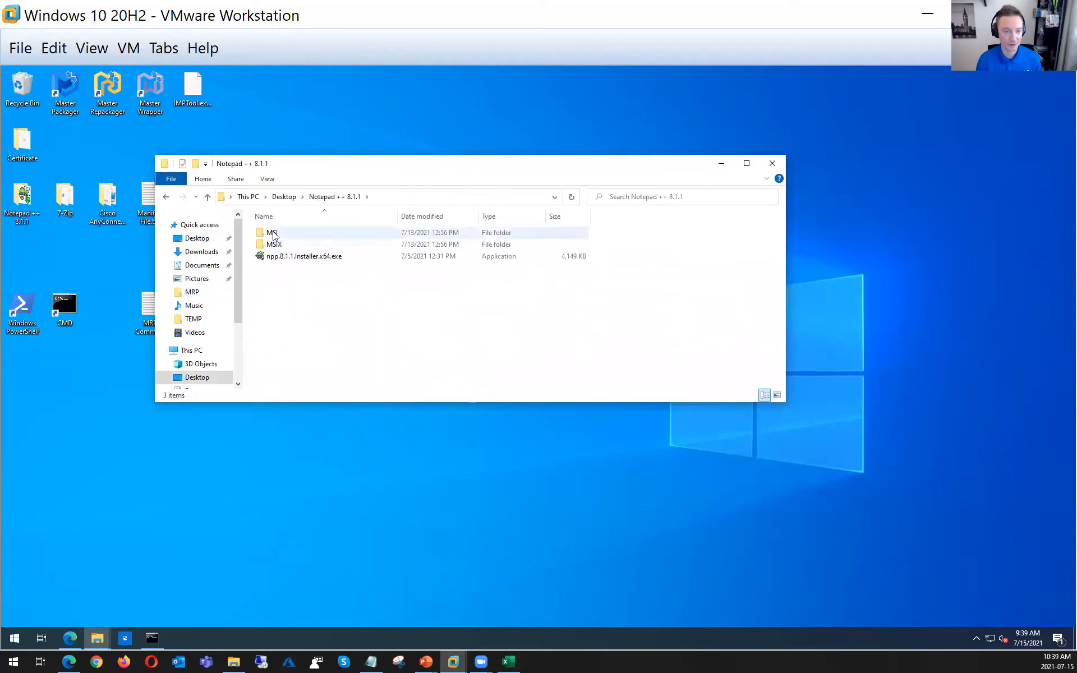
double_click(271, 233)
drag(324, 163, 538, 116)
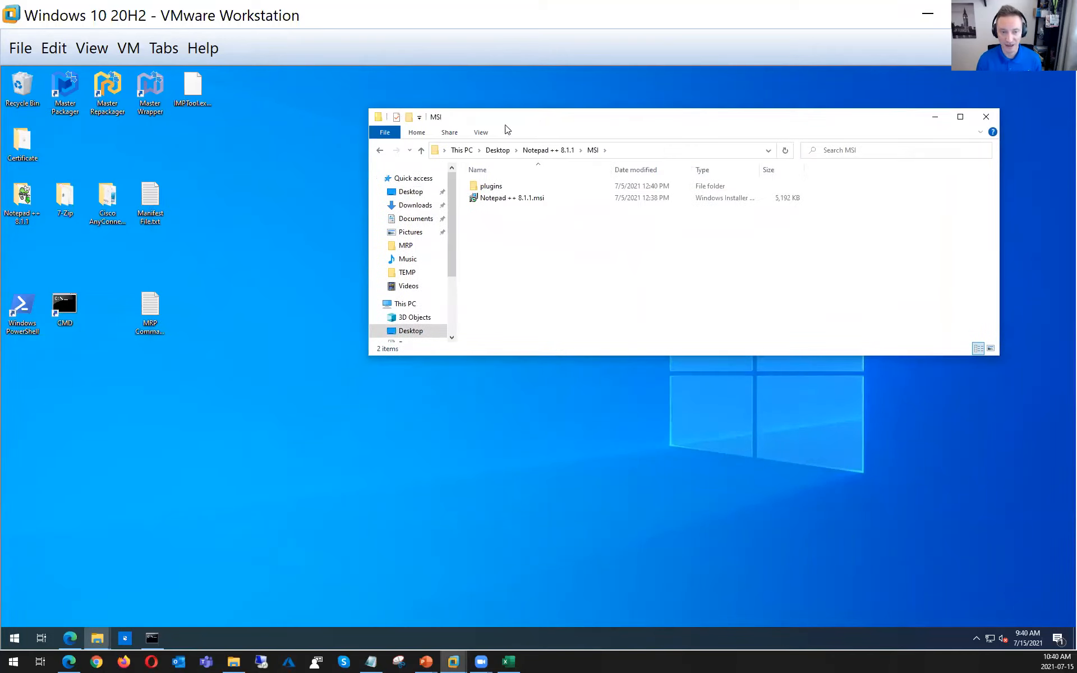
double_click(102, 201)
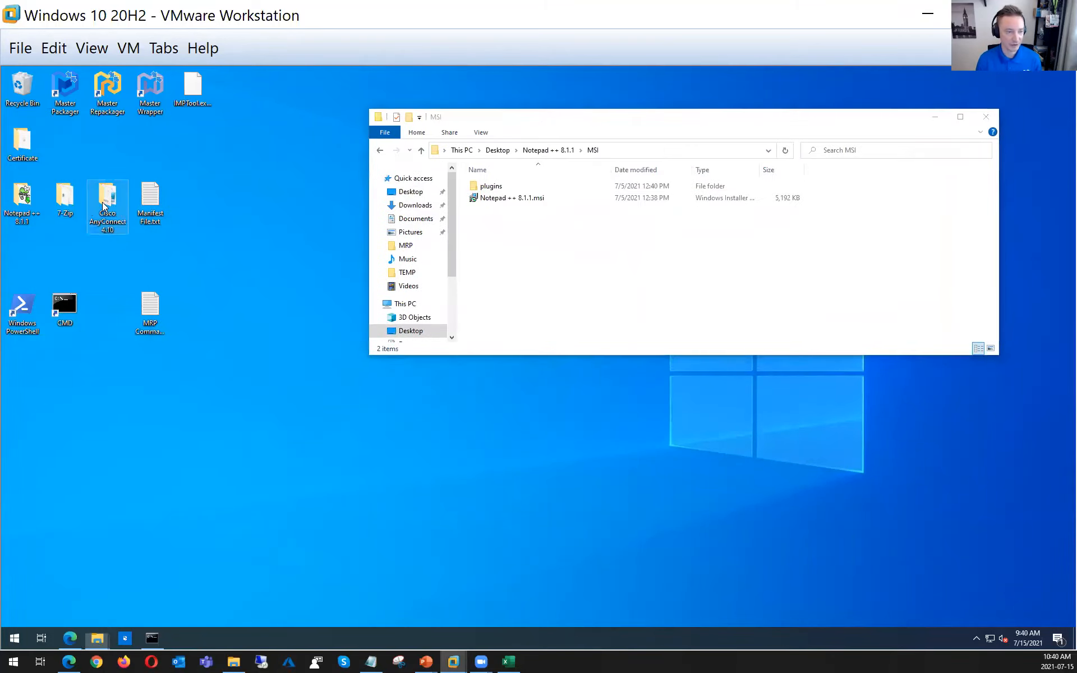
drag(534, 172, 509, 262)
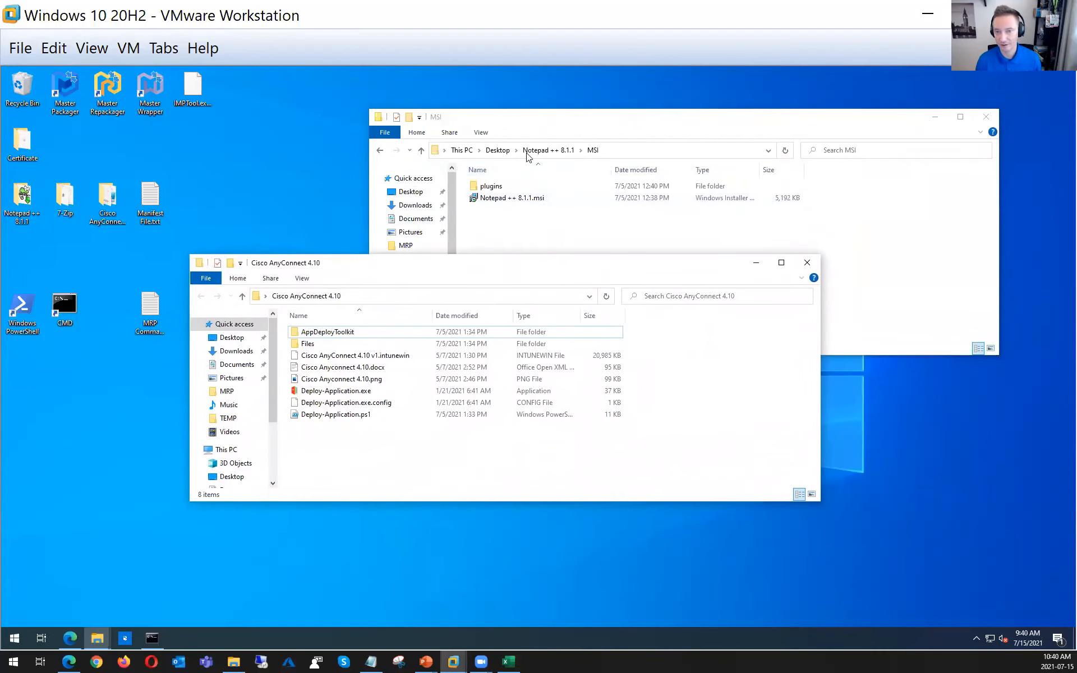
Return to the Notepad ++ 8.1.1 folder, select npp.8.1.1.Installer.x64.exe, and move the window away from the Cisco folder
click(499, 151)
click(499, 152)
double_click(511, 220)
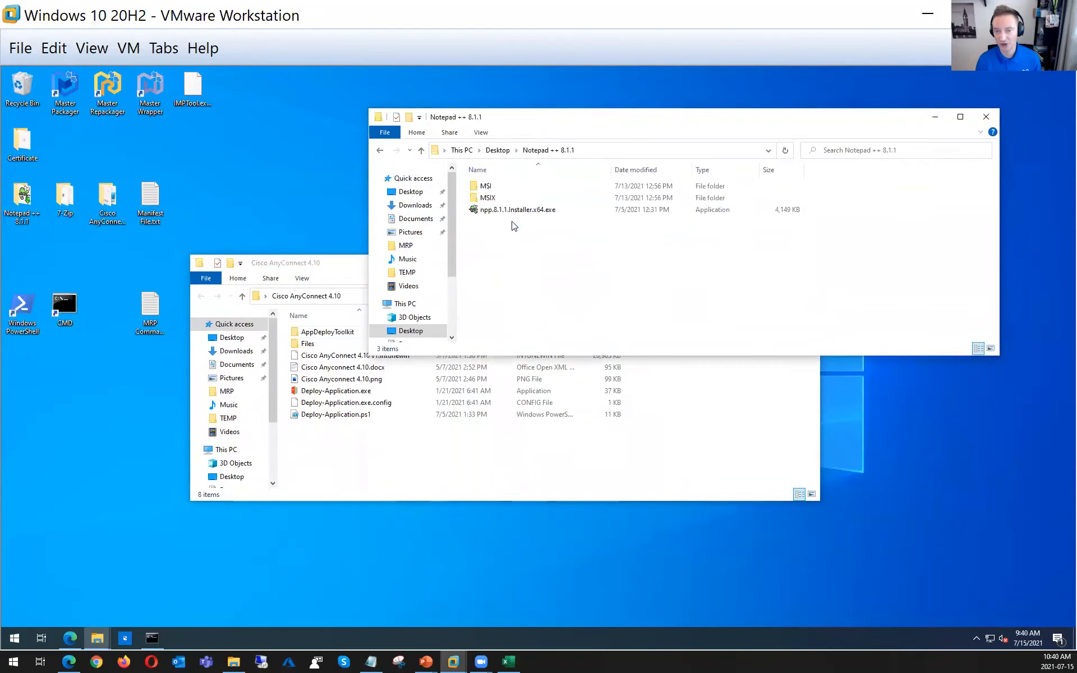
click(511, 213)
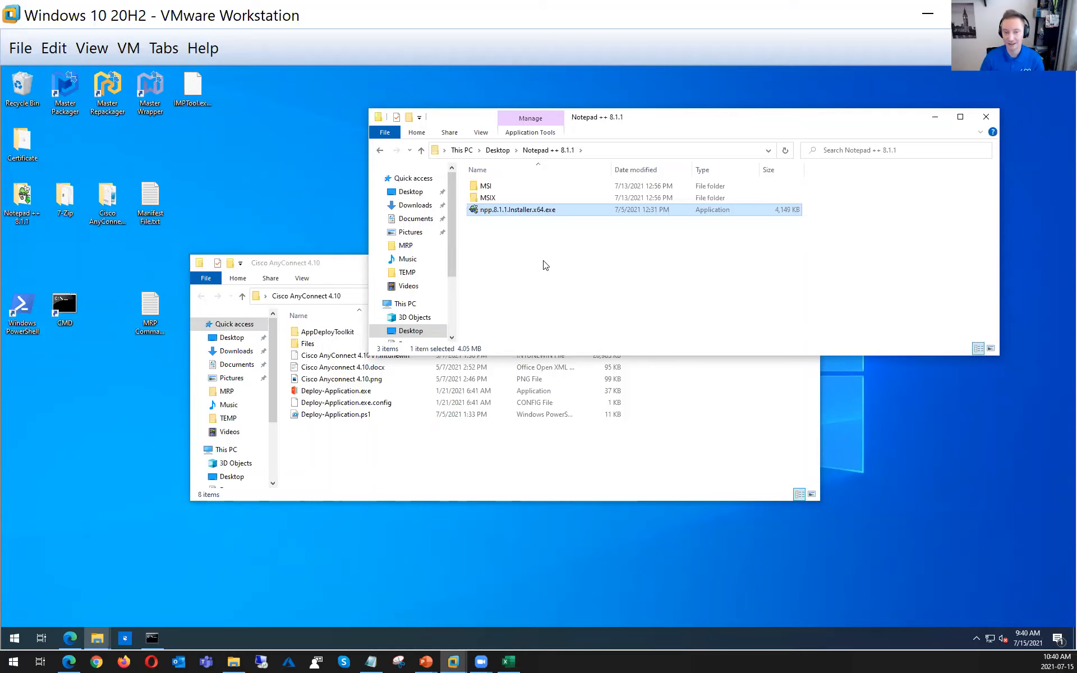
drag(660, 117, 690, 79)
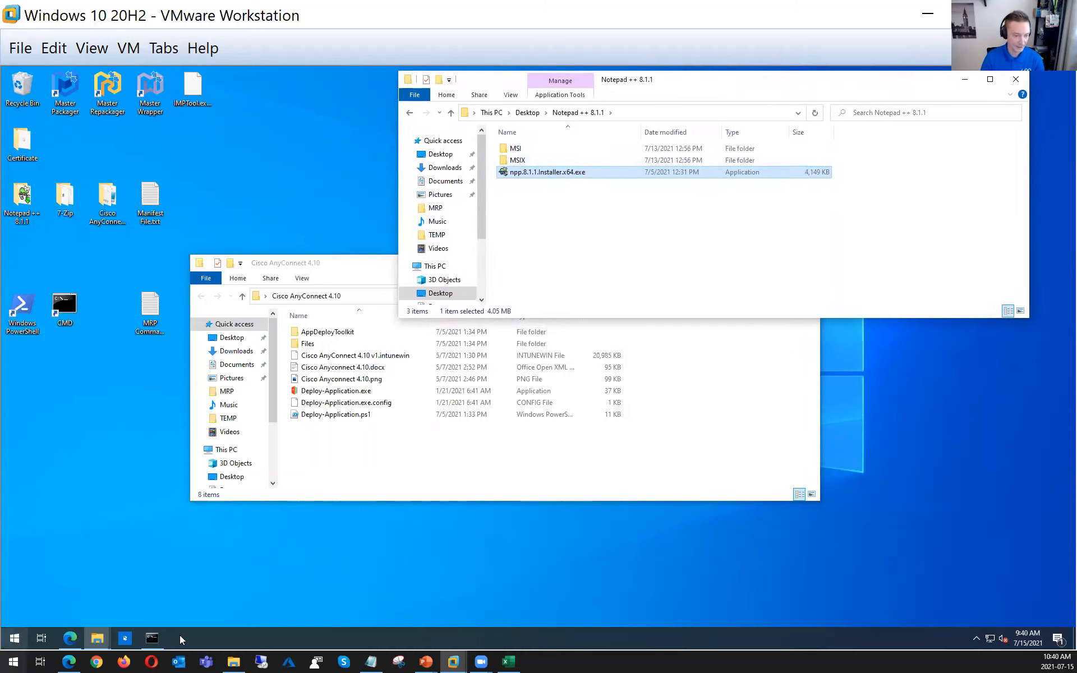
Switch to Edge, review the Package Support Framework overview and the desktop application packaging article, and switch to the closing presentation slide
mouse_move(69, 659)
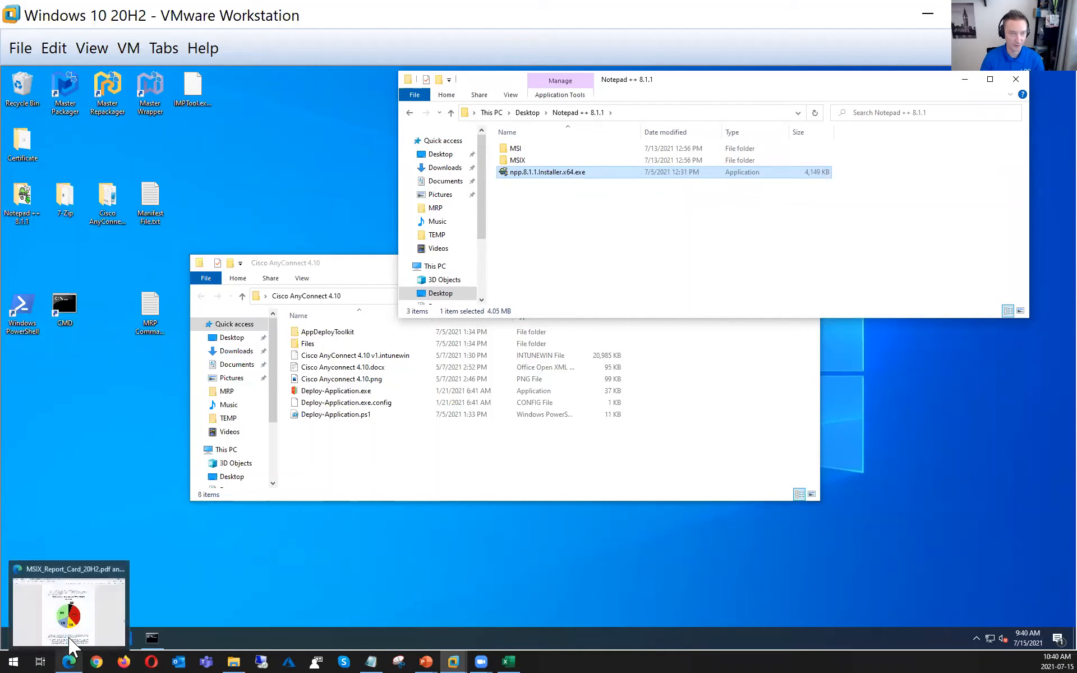
click(69, 639)
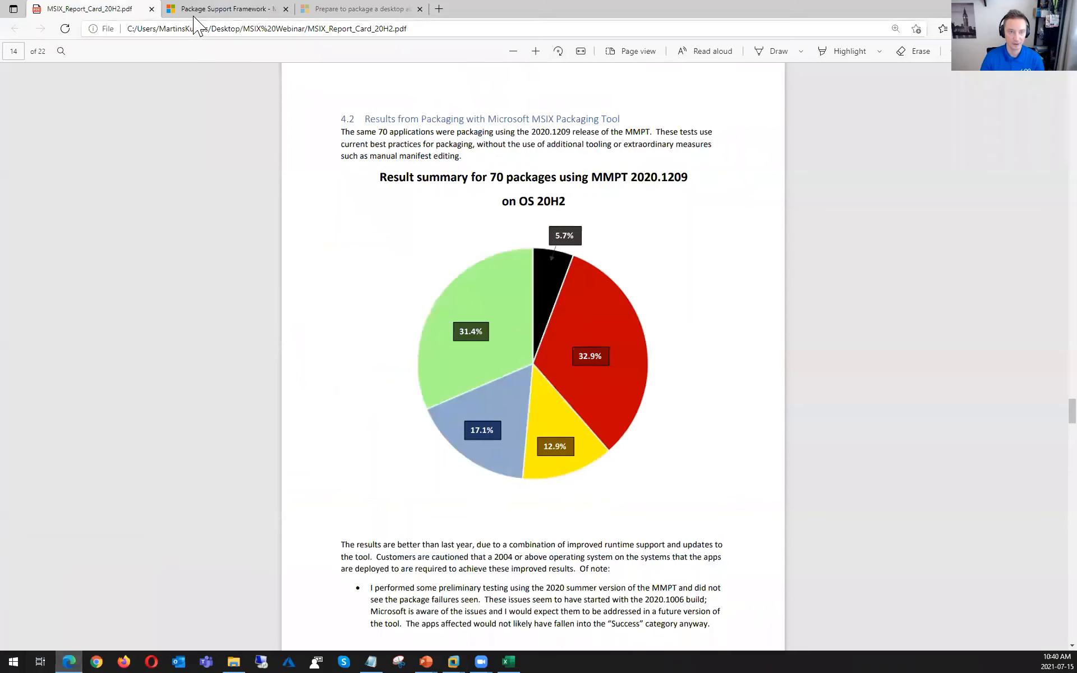
click(218, 9)
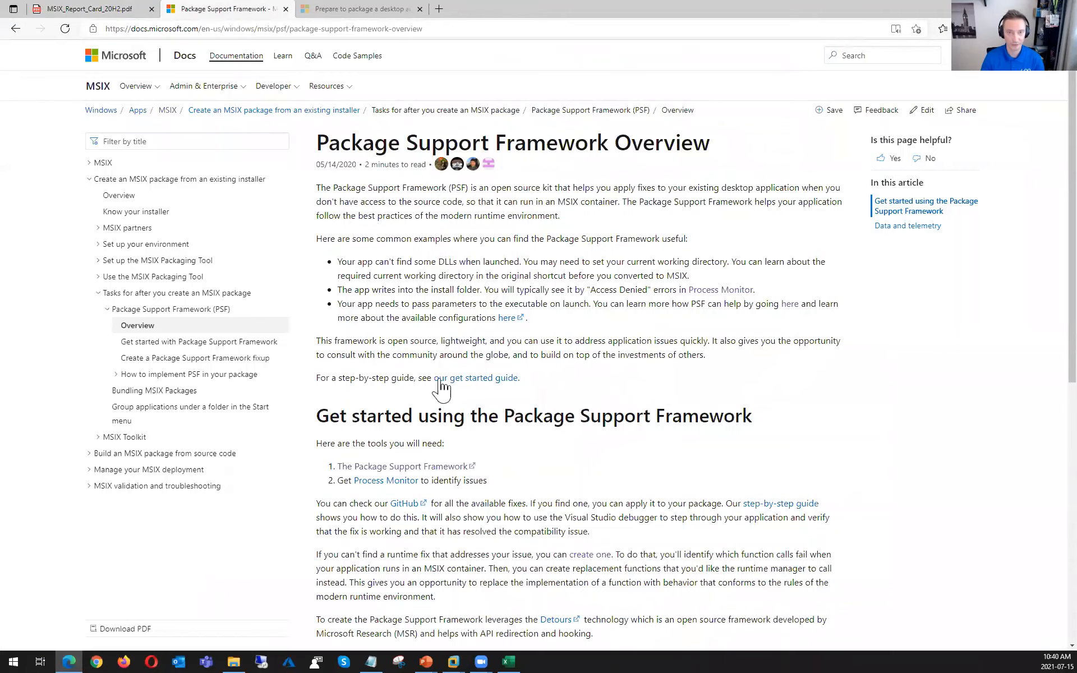
click(359, 10)
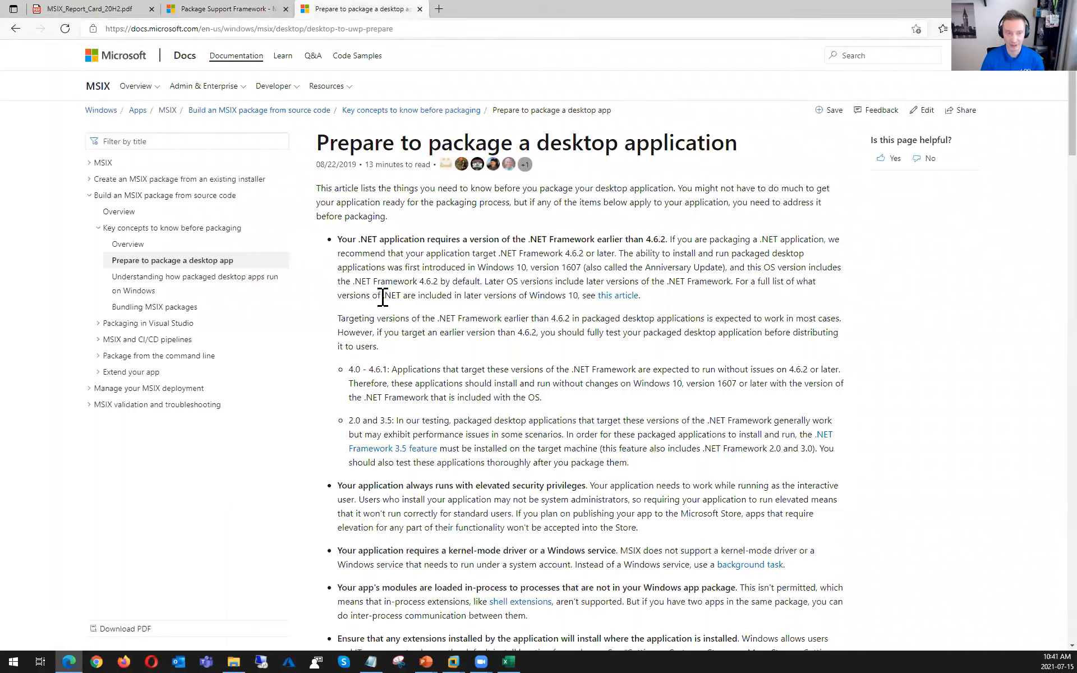
key(alt+Tab)
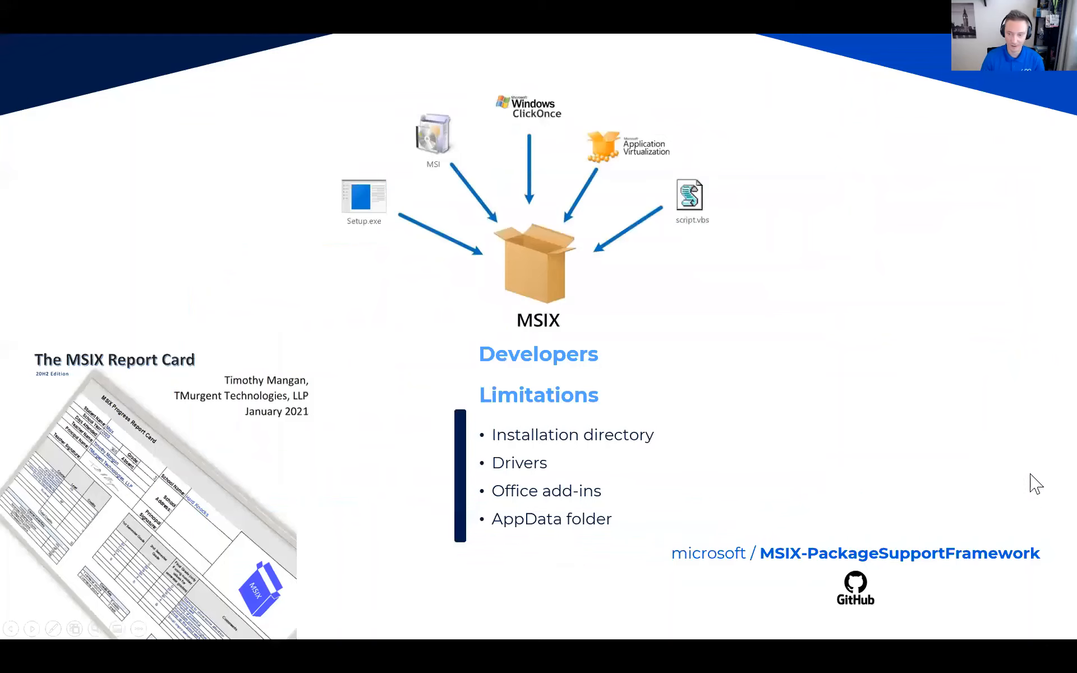
click(990, 456)
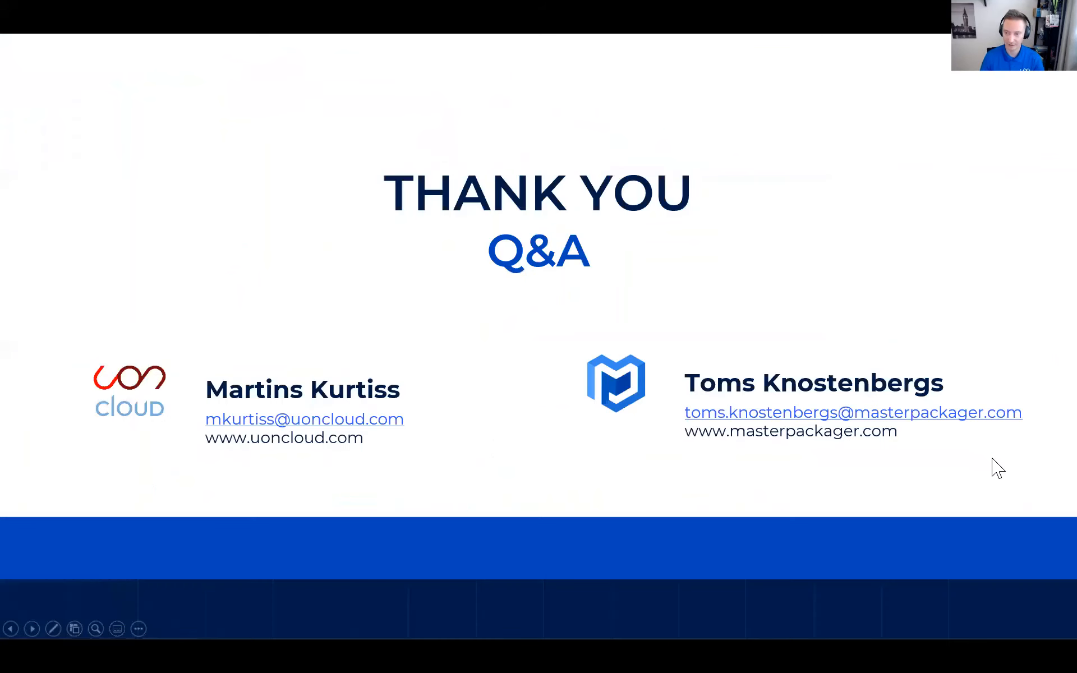